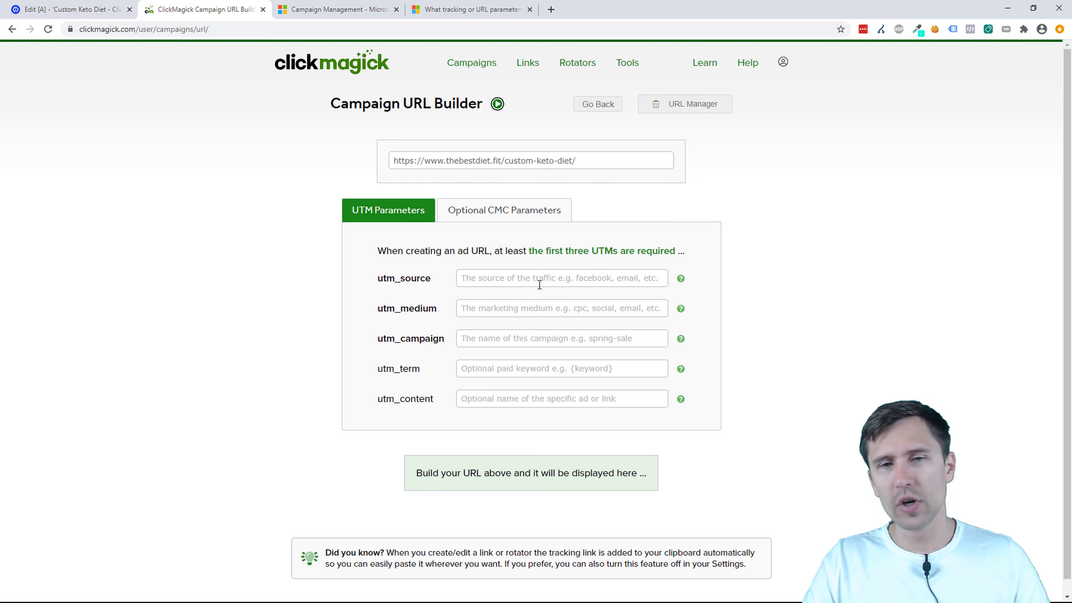
- Set the URL's utm_source to microsoft, utm_medium to search and utm_campaign to custom-keto-diet
left_click(540, 283)
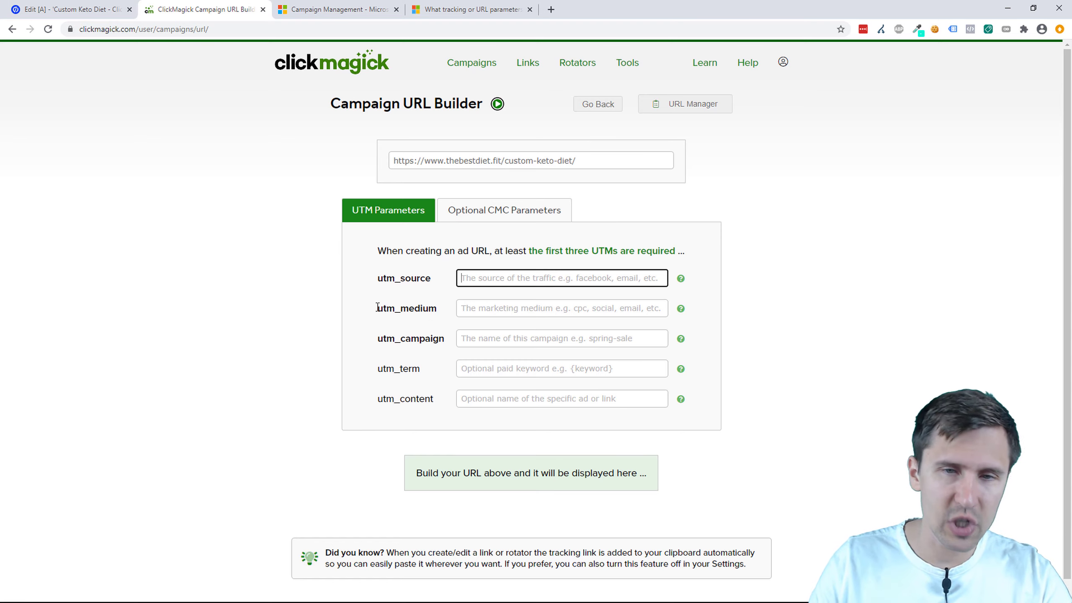
type("microsoft")
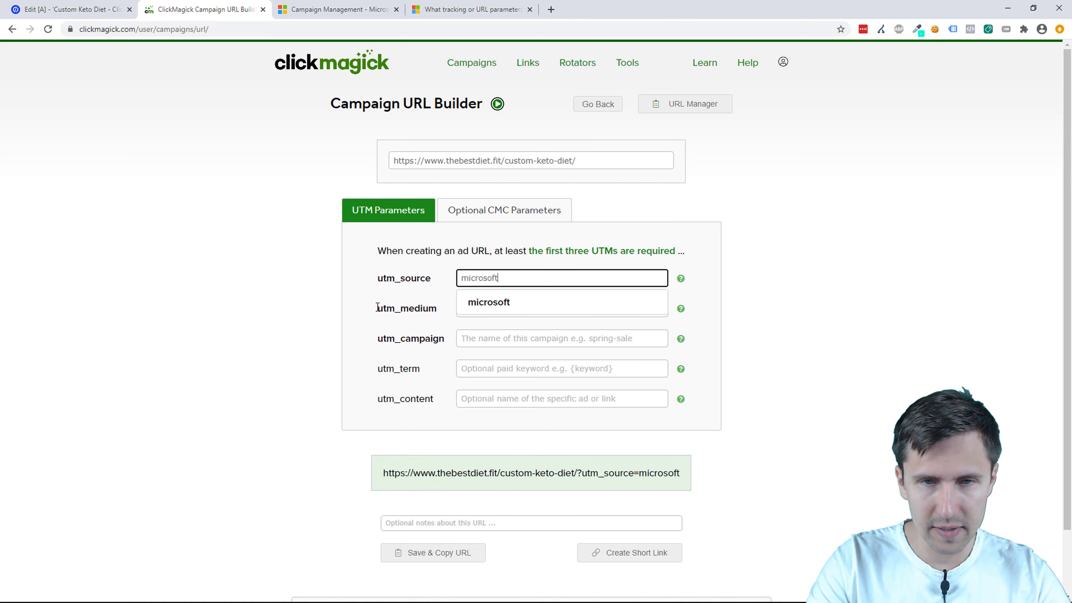
left_click(538, 299)
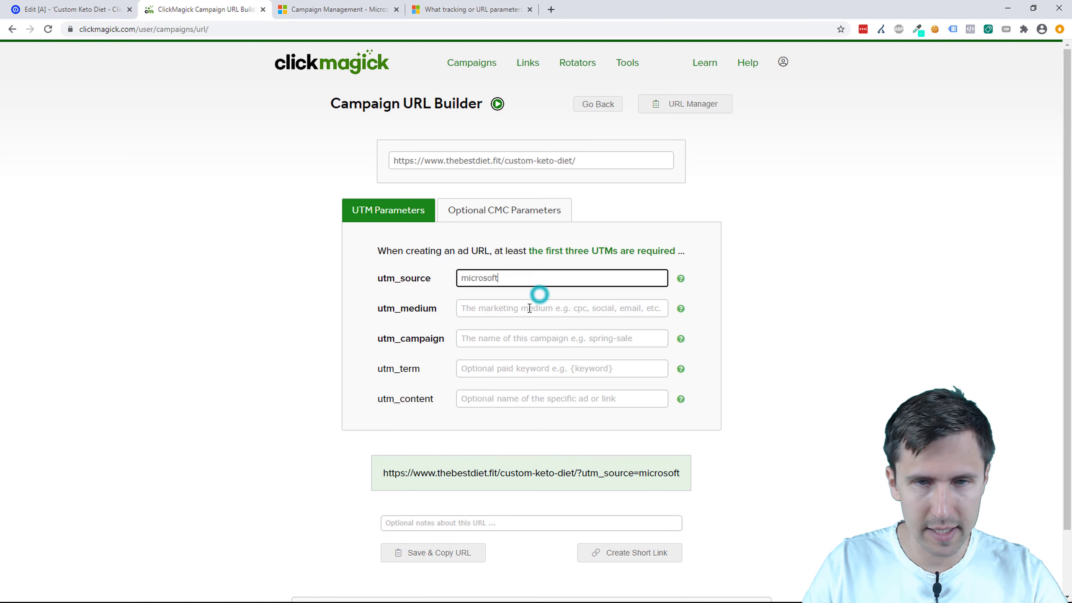
left_click(484, 309)
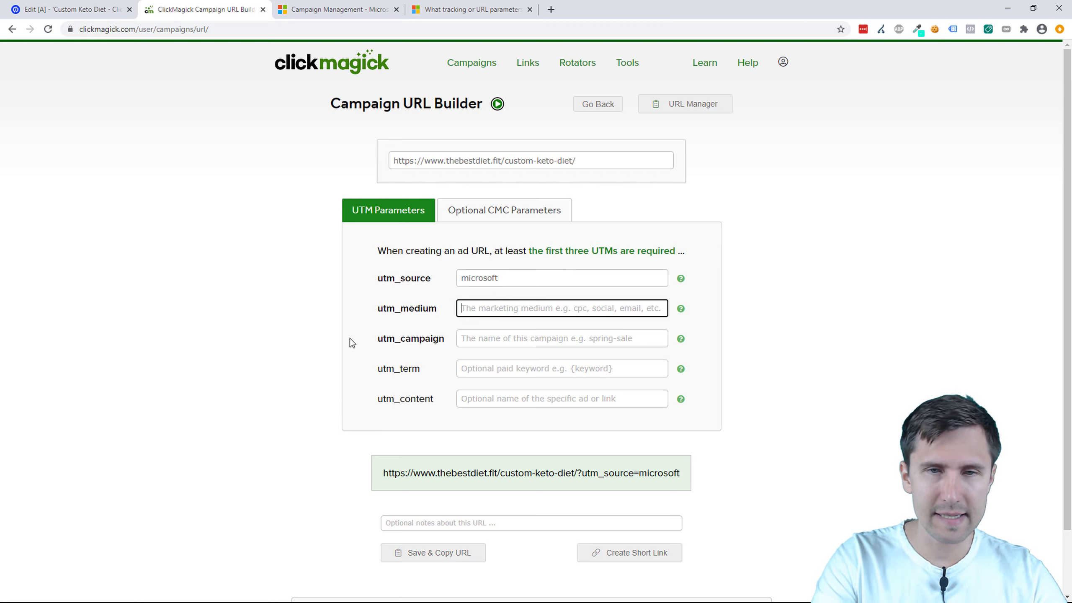
type("search")
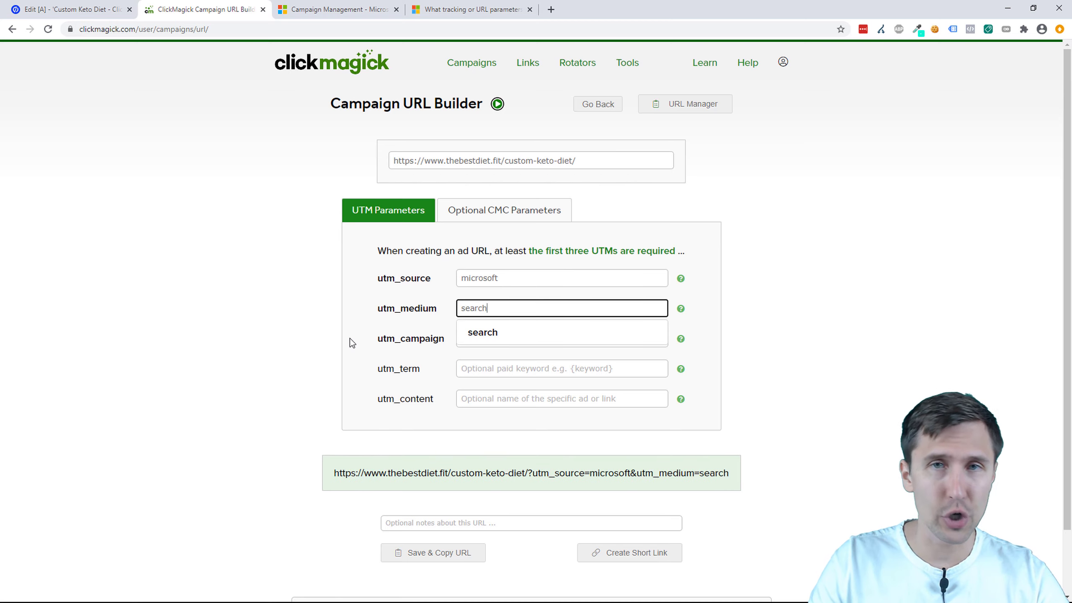
left_click(505, 336)
left_click(498, 340)
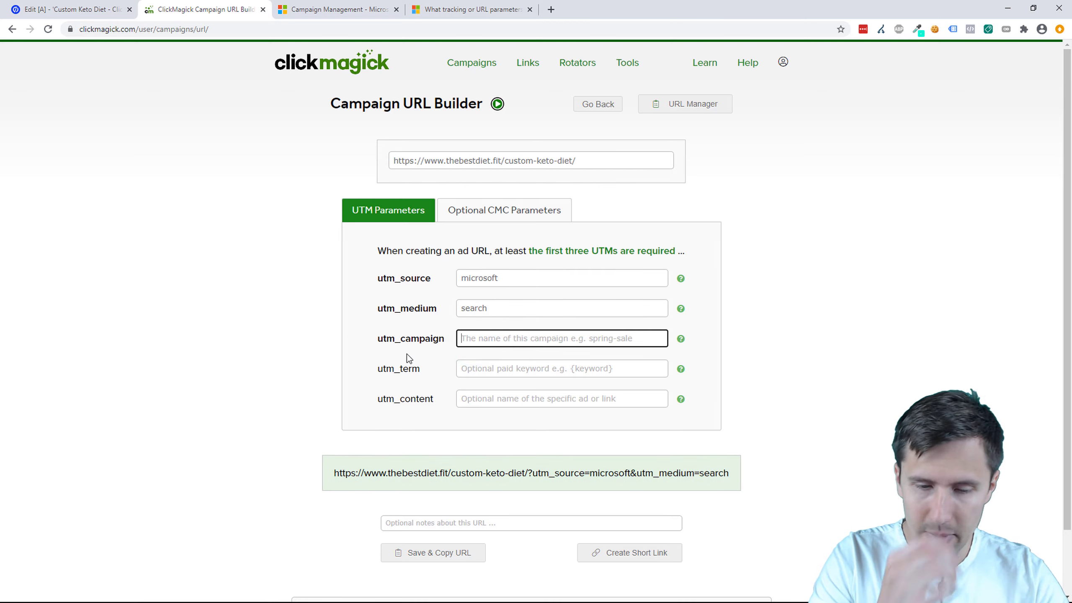
type("custom-keto-diet")
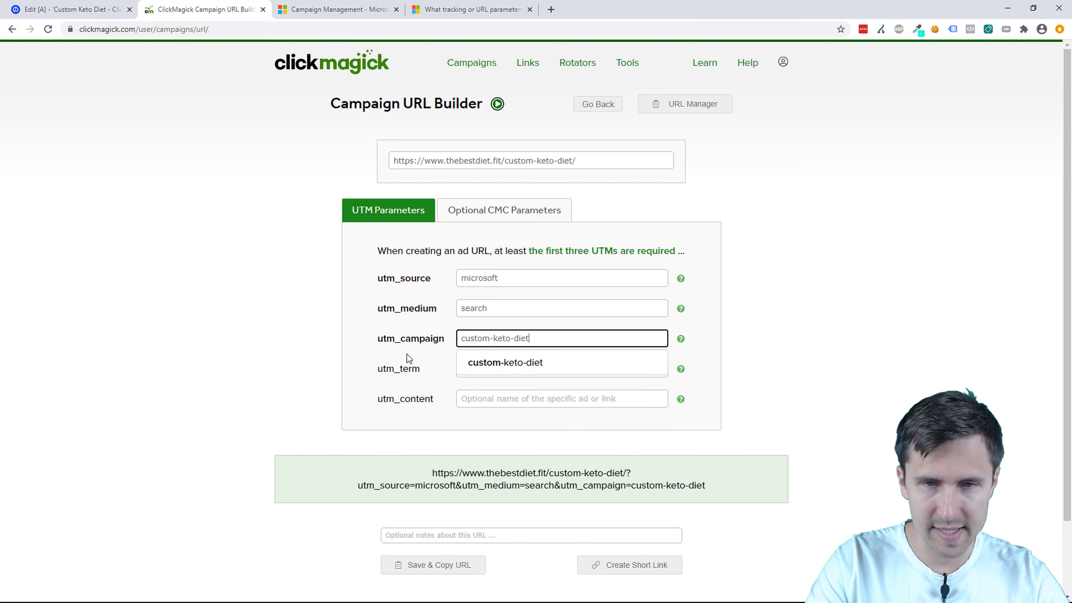
key("Escape")
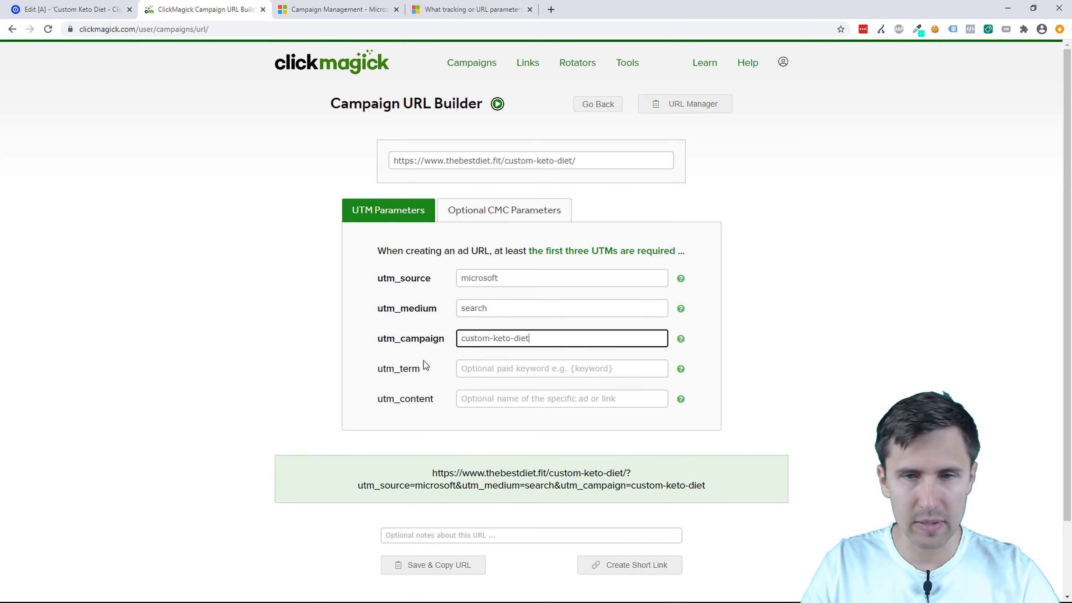
- Set the optional utm_term parameter to {keyword} and utm_content to ad
left_click(487, 365)
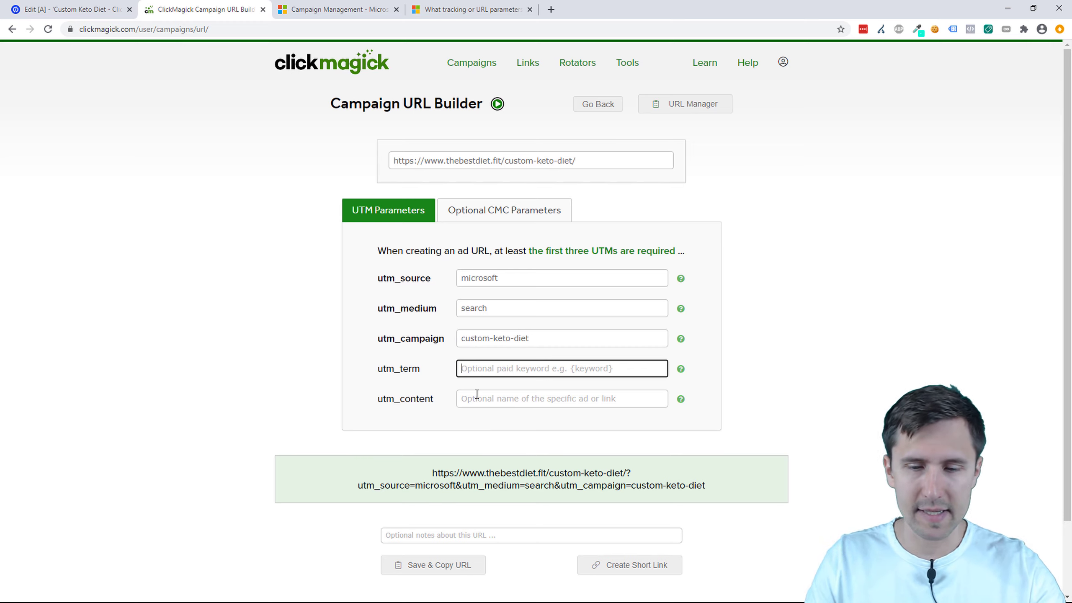
type("{k")
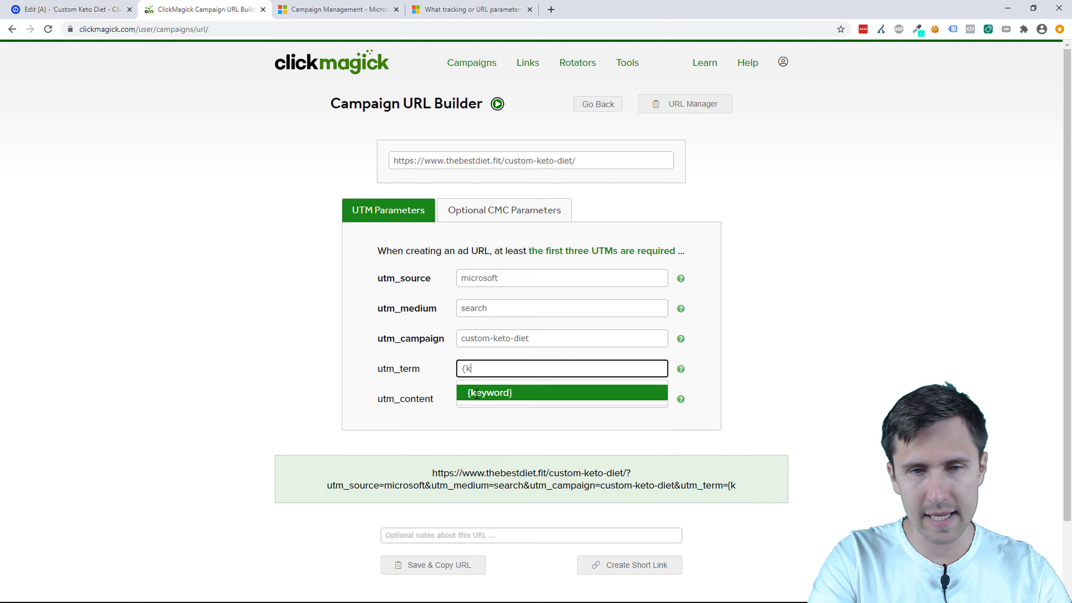
type("eyword}")
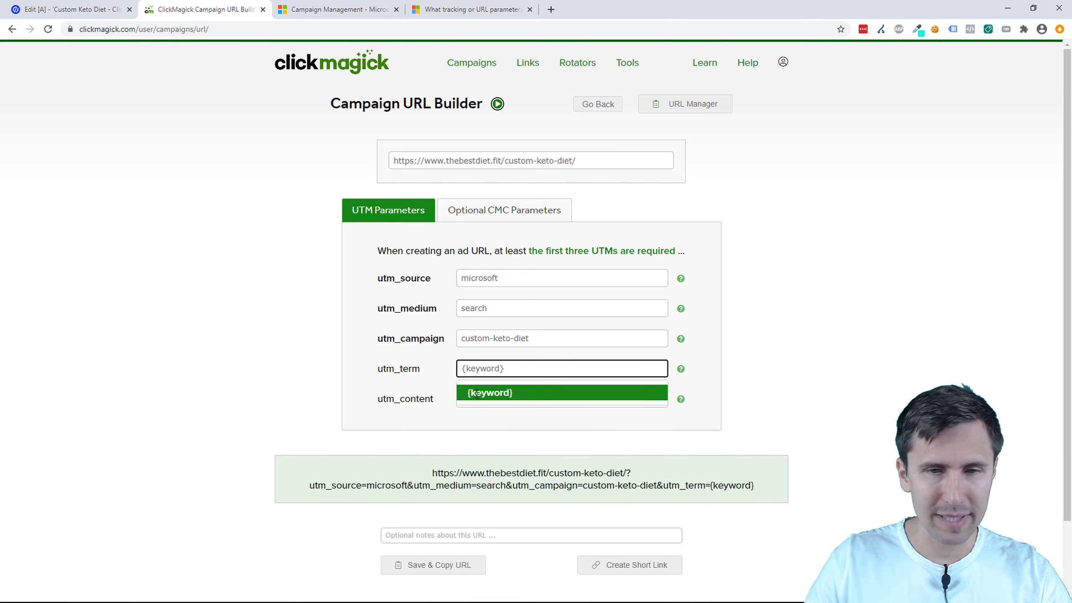
left_click(476, 393)
left_click(503, 394)
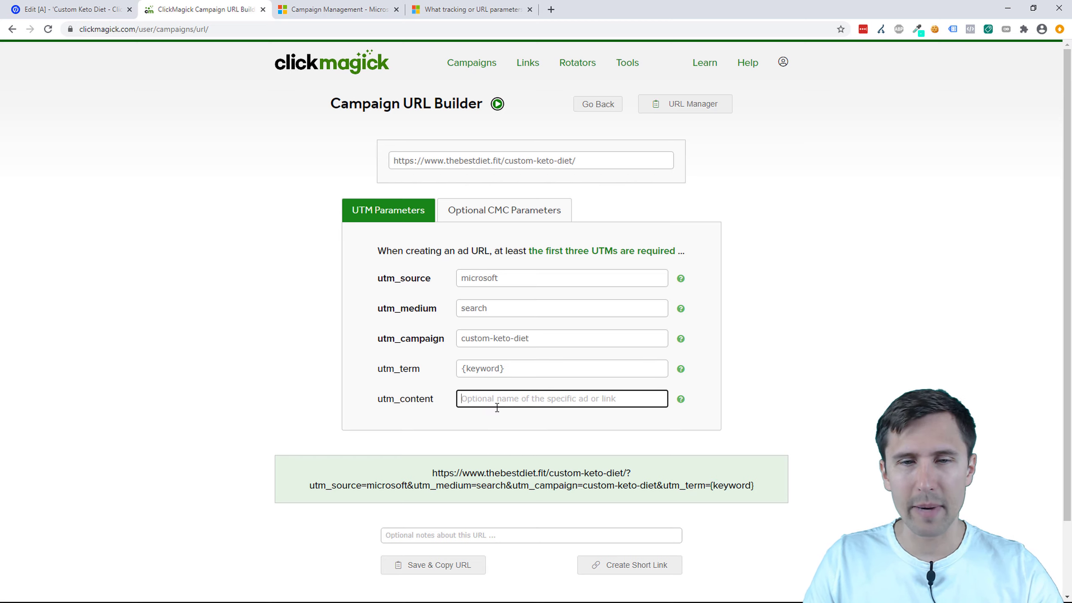
type("ad")
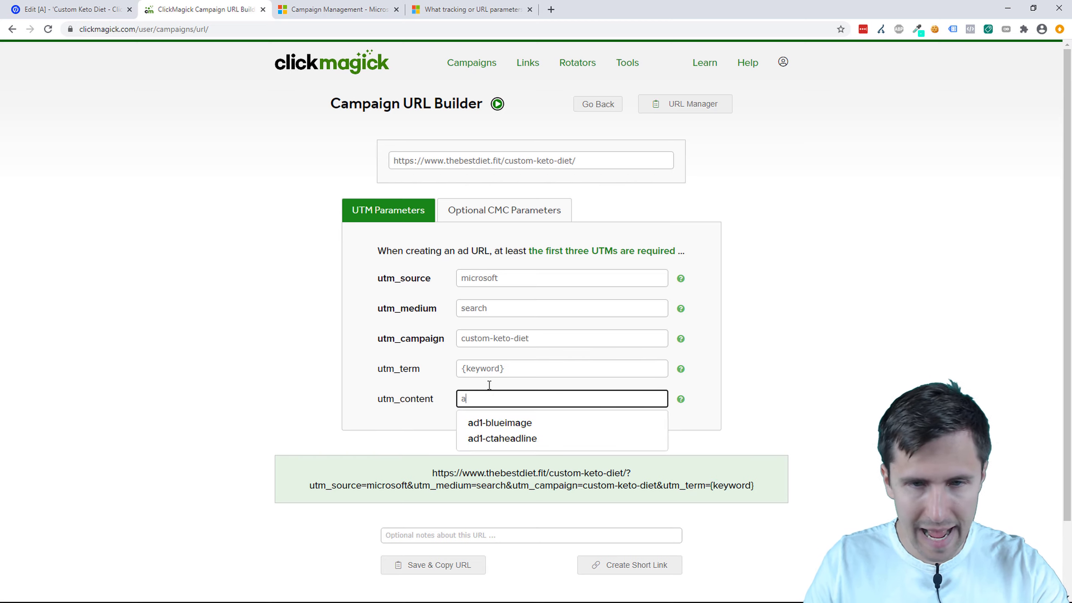
key("BackSpace")
type("d")
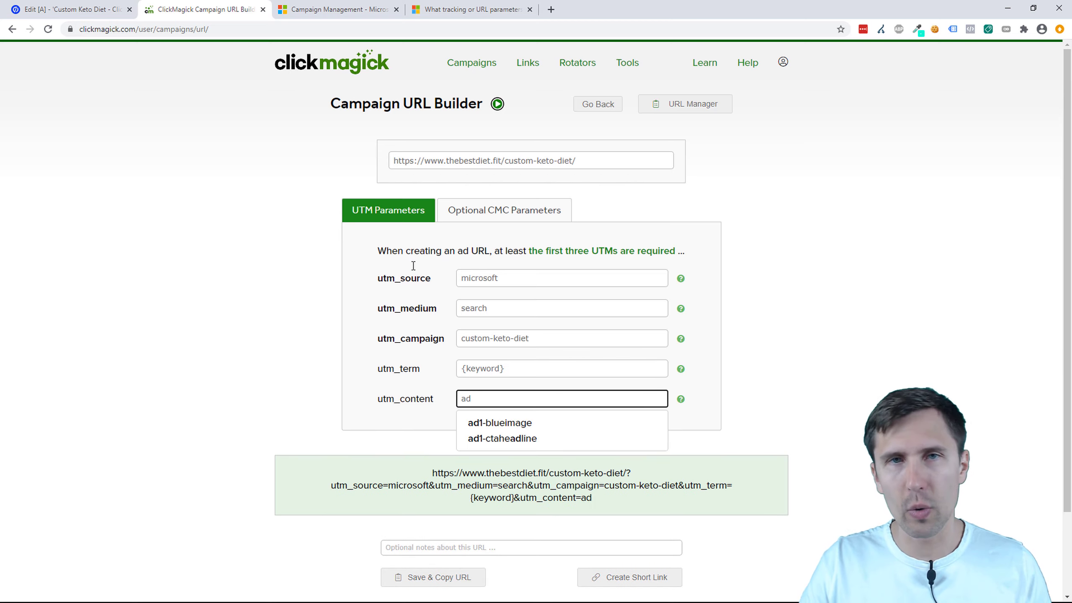
left_click(298, 365)
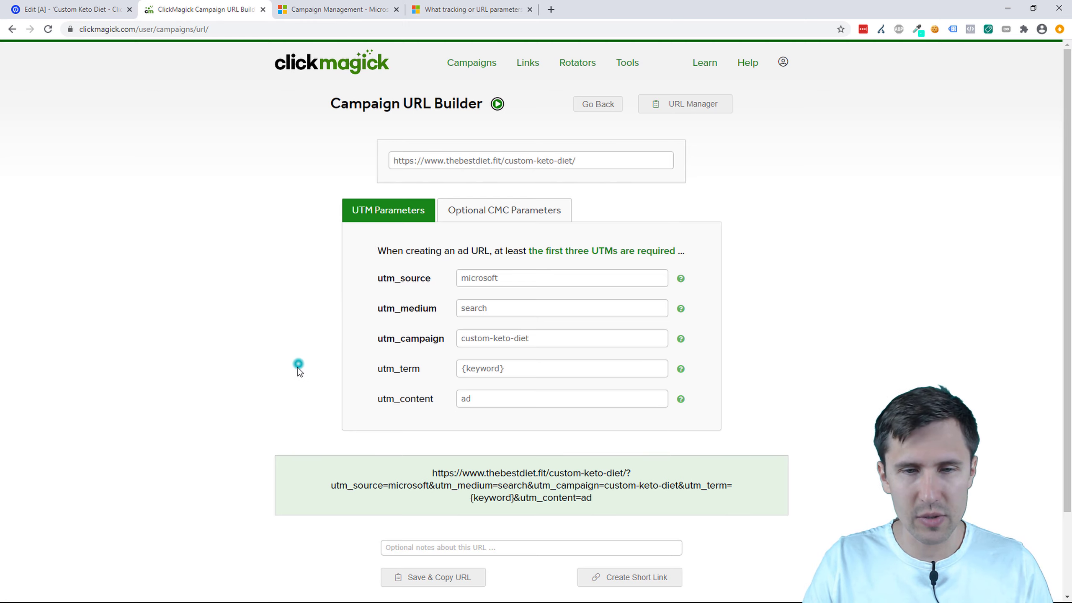
- Save the built campaign URL and copy the entry with the microsoft source from the URL Manager
left_click(452, 574)
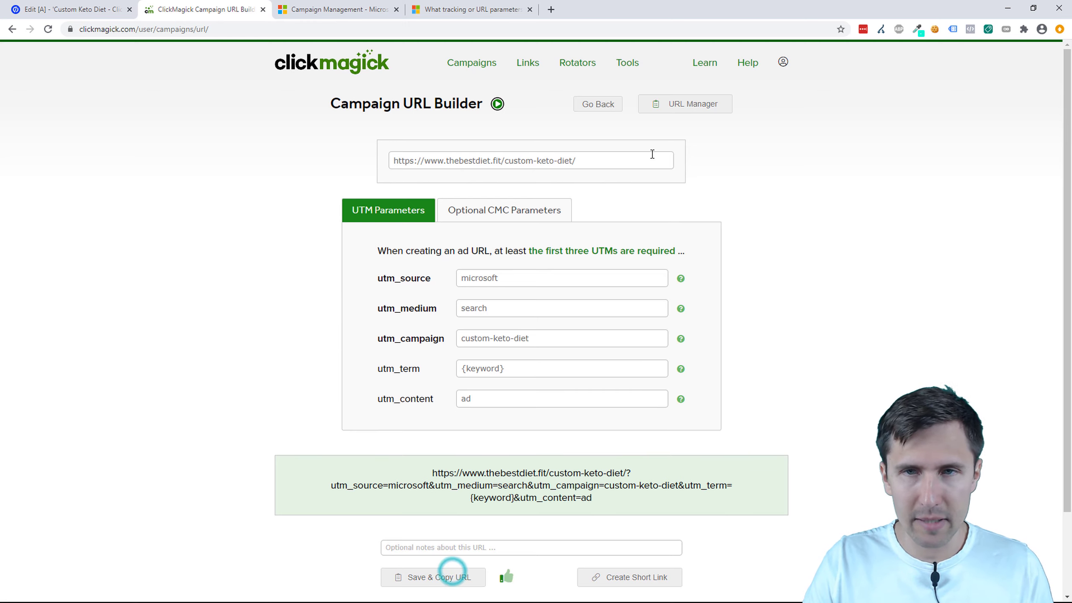
left_click(694, 104)
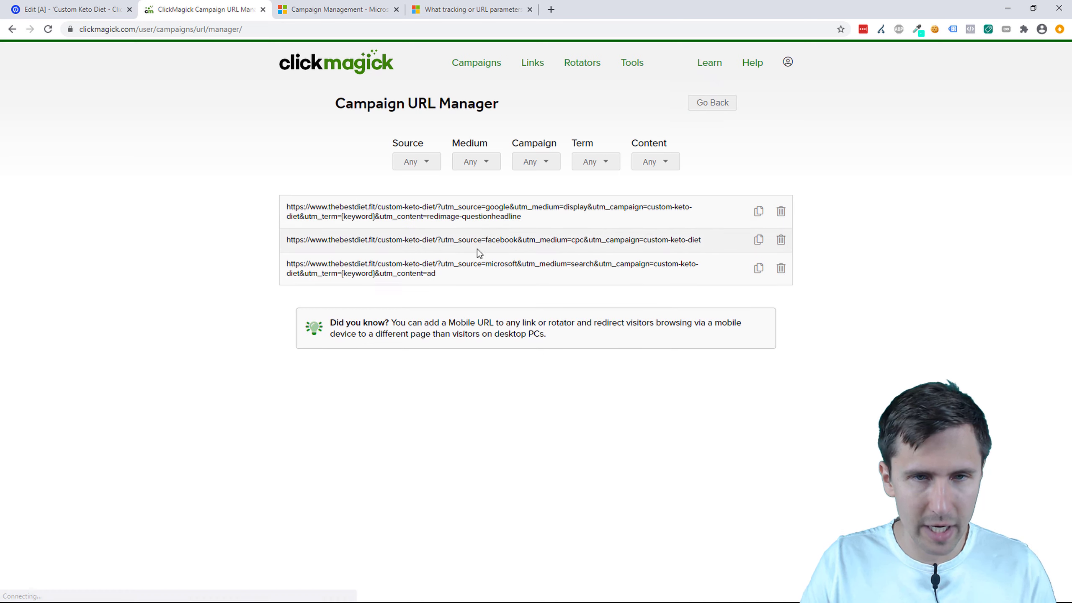
left_click_drag(434, 239, 701, 239)
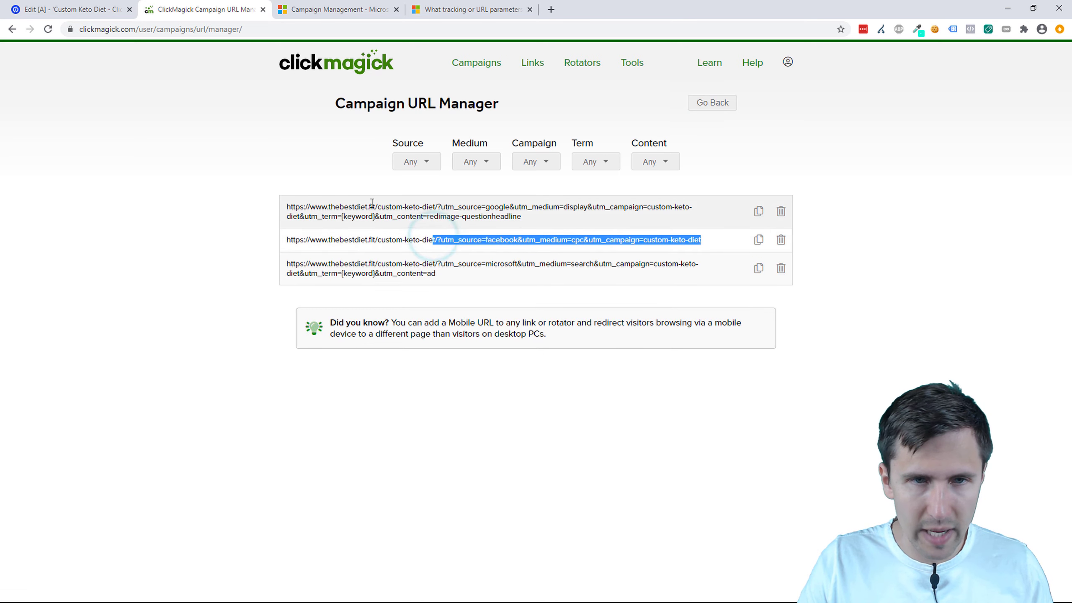
triple_click(480, 206)
double_click(492, 265)
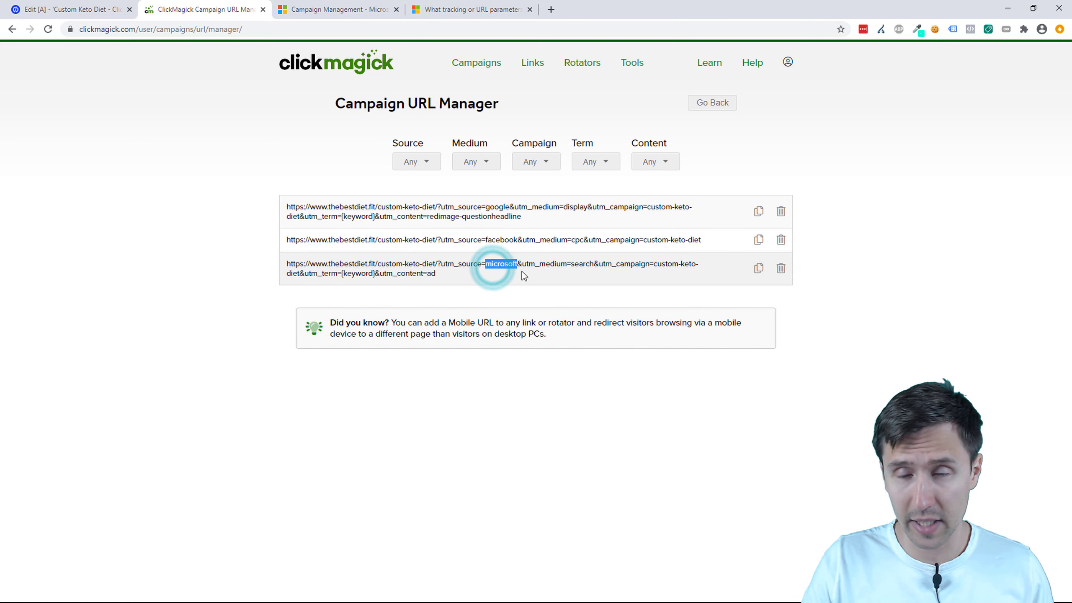
left_click(759, 268)
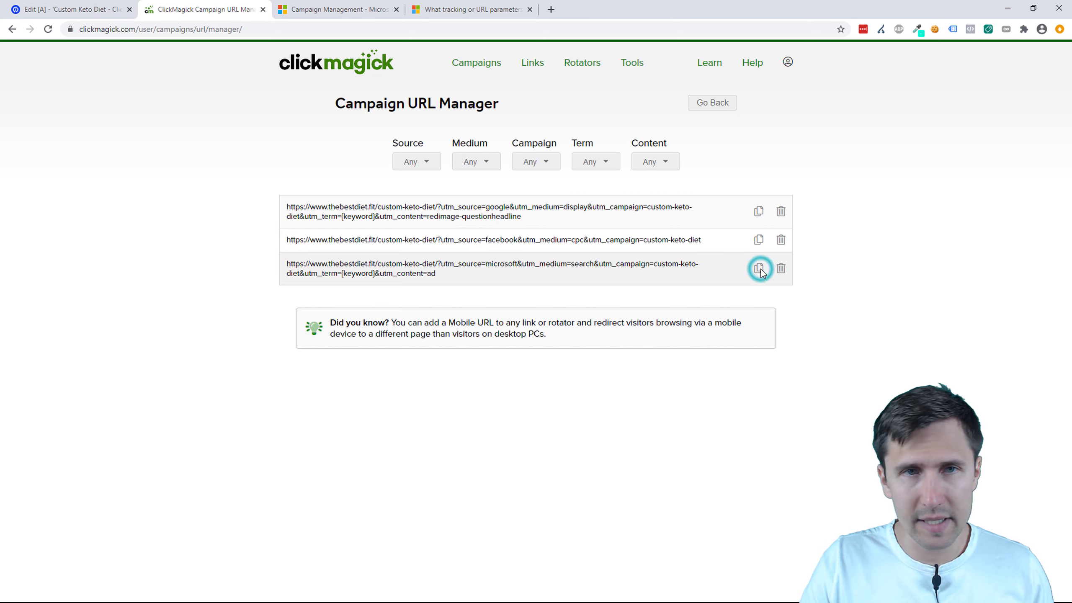
- Switch to Microsoft Advertising and paste the copied tracking URL as the final URL of the ad being edited
left_click(335, 9)
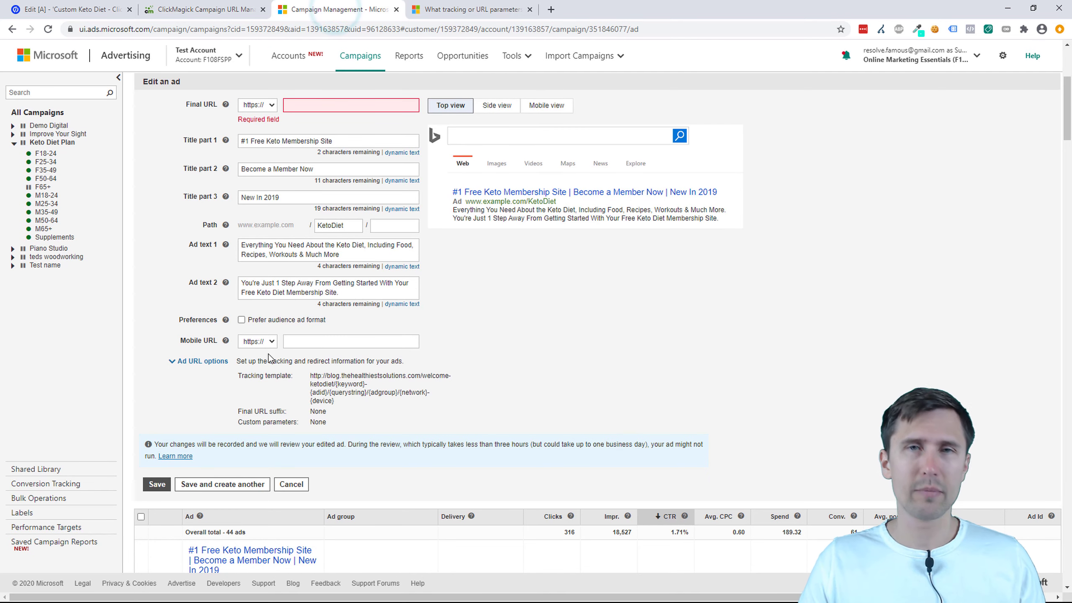
right_click(298, 108)
left_click(335, 191)
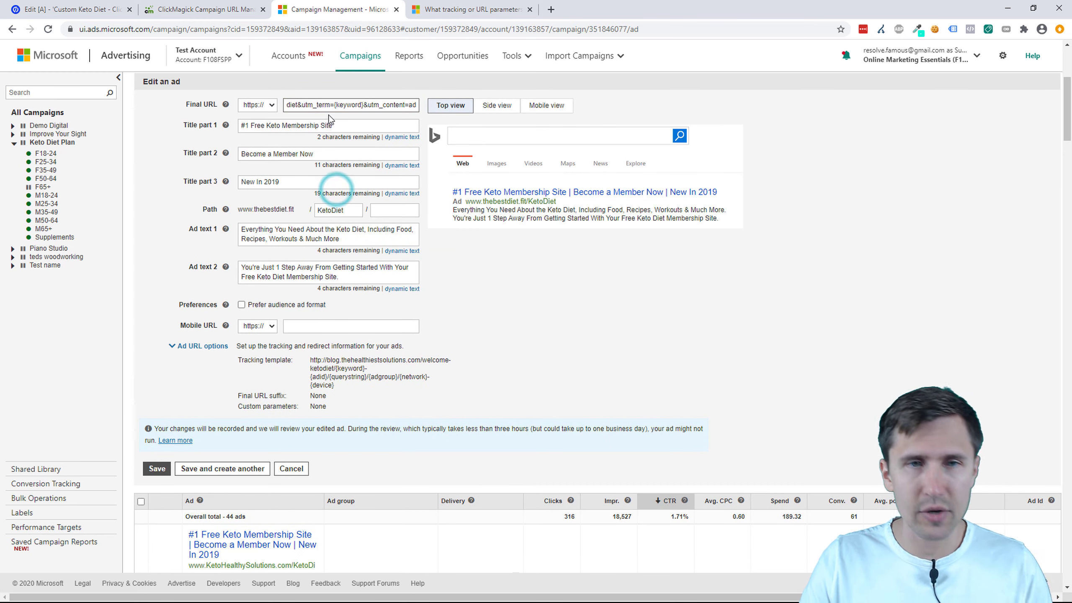
left_click(204, 9)
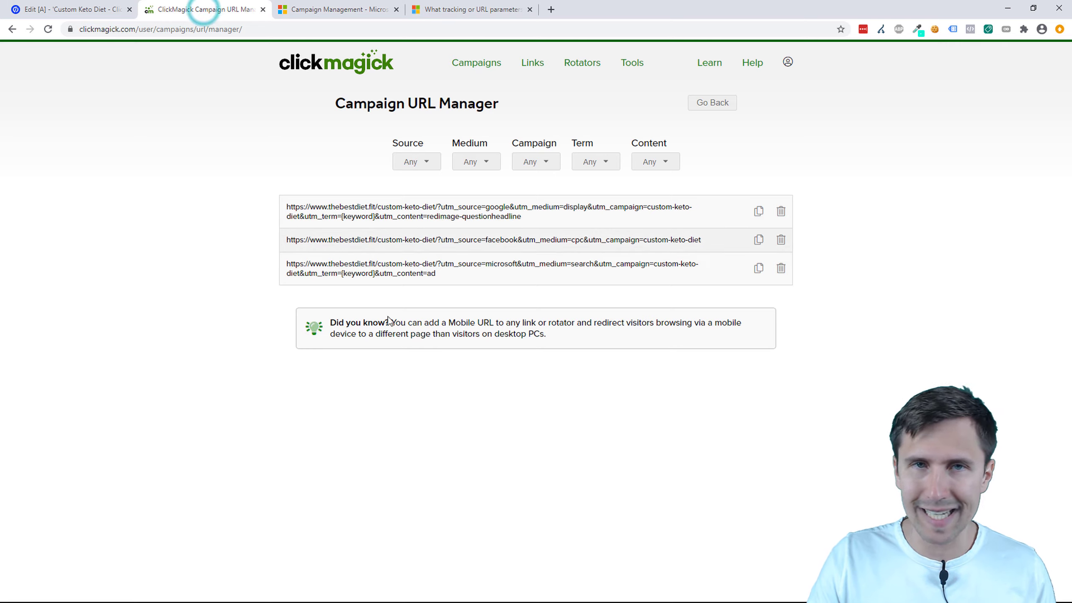
left_click(338, 10)
left_click_drag(361, 106, 255, 109)
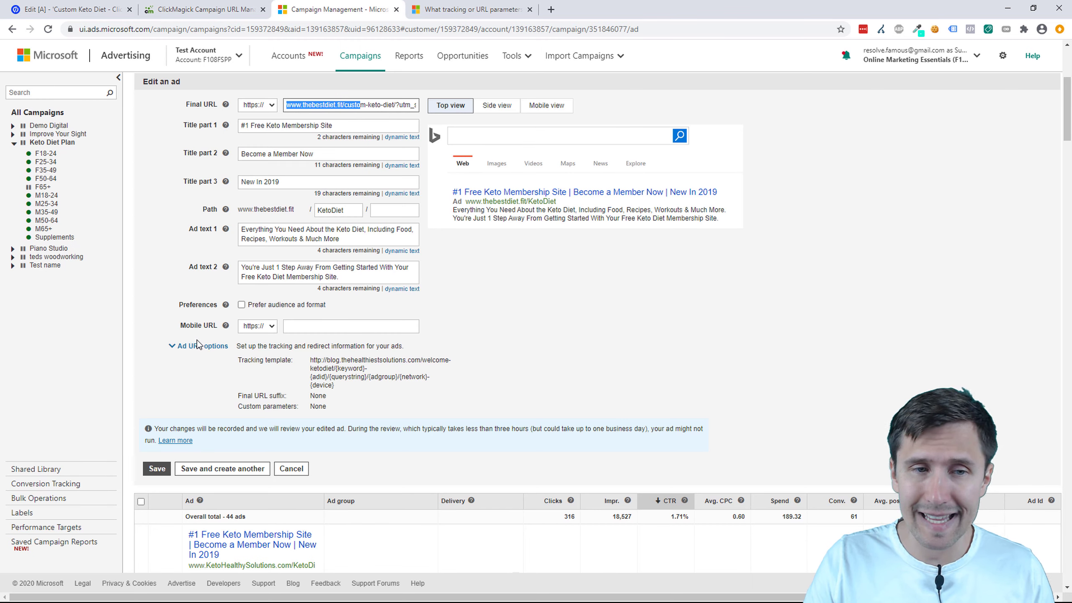
- Clear the tracking template in the ad's URL options and save the ad
left_click(208, 346)
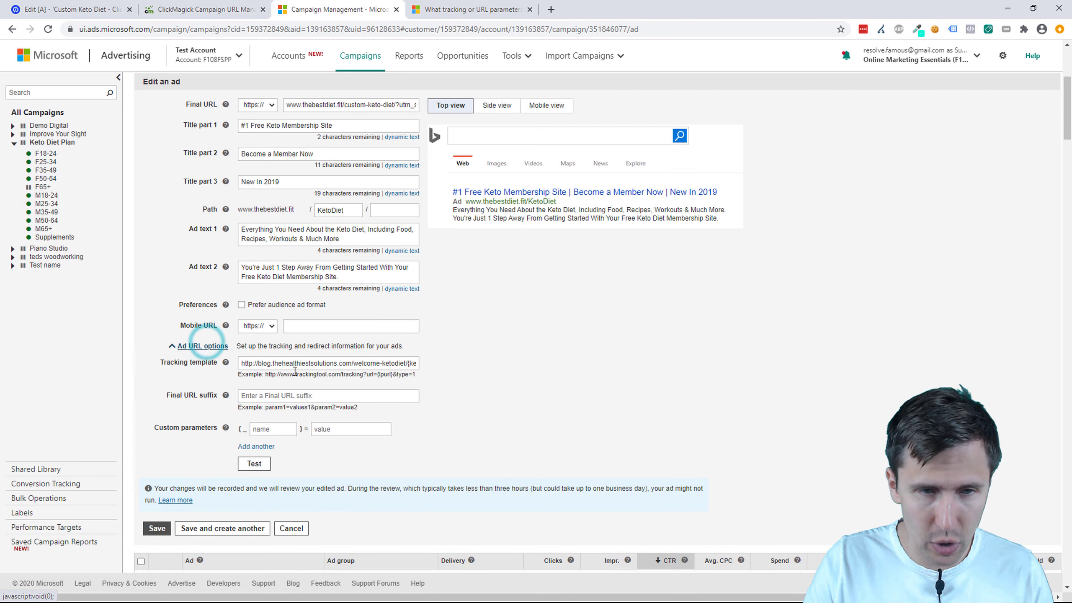
left_click(290, 366)
key("BackSpace")
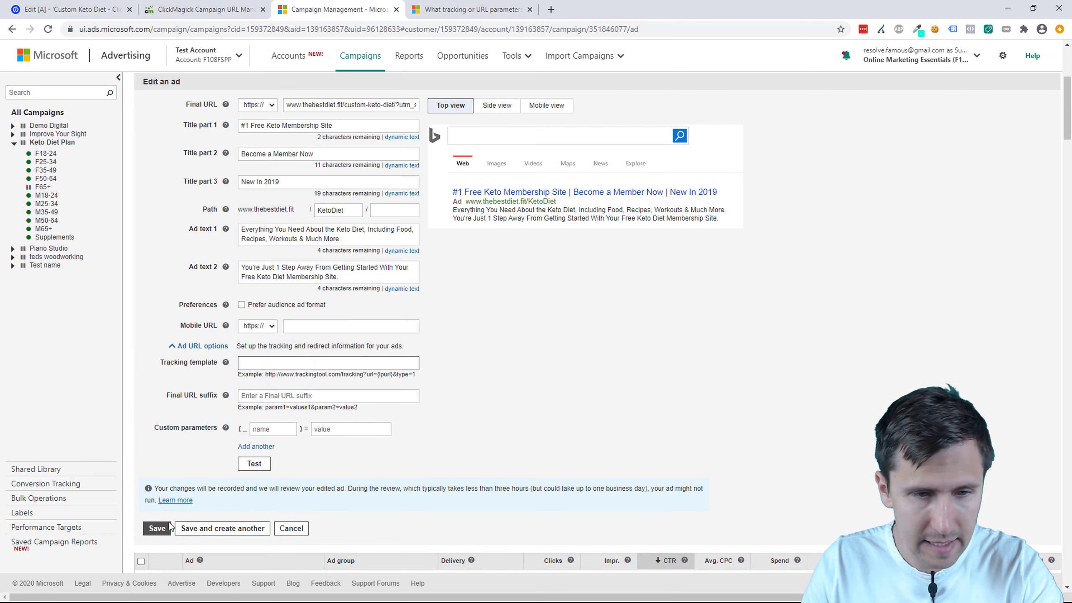
left_click(157, 528)
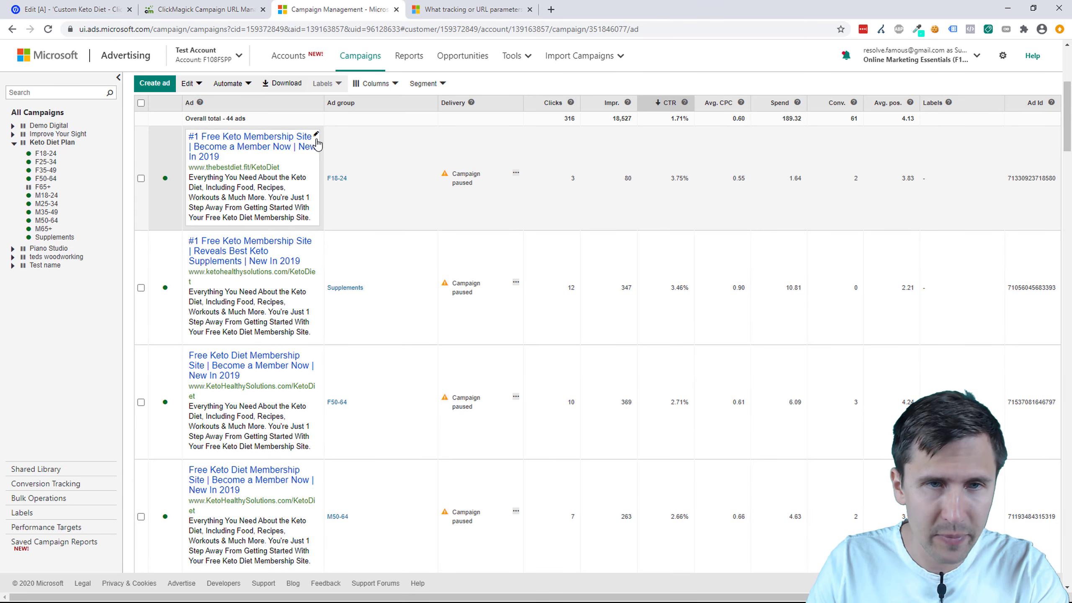
- Reopen the F18-24 ad group's Keto Membership Site ad for editing and change utm_content in its final URL to 1freeketo-become
left_click(317, 138)
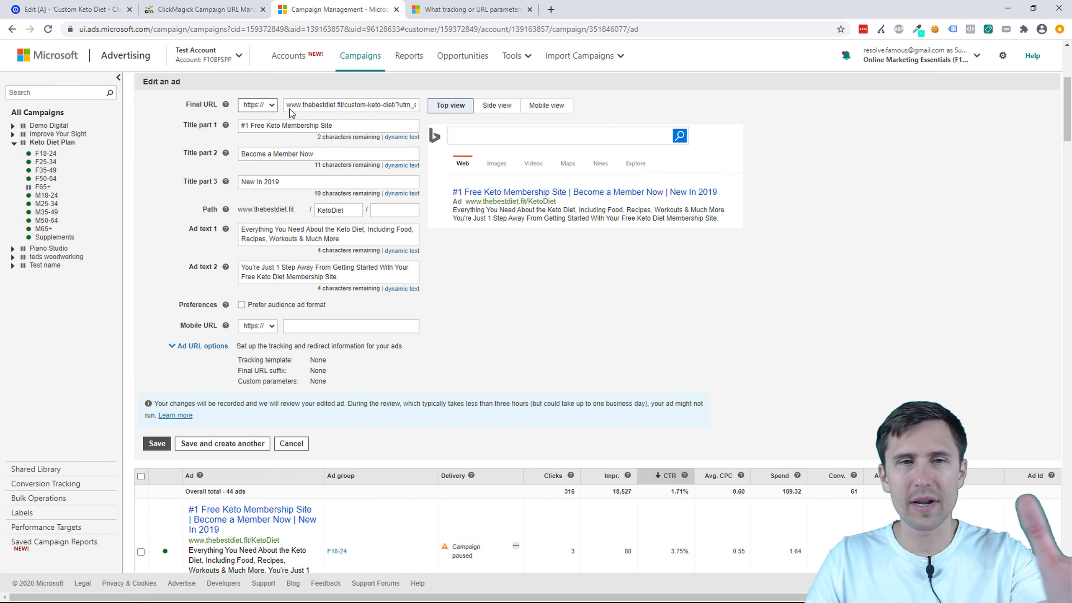
left_click_drag(265, 125, 334, 125)
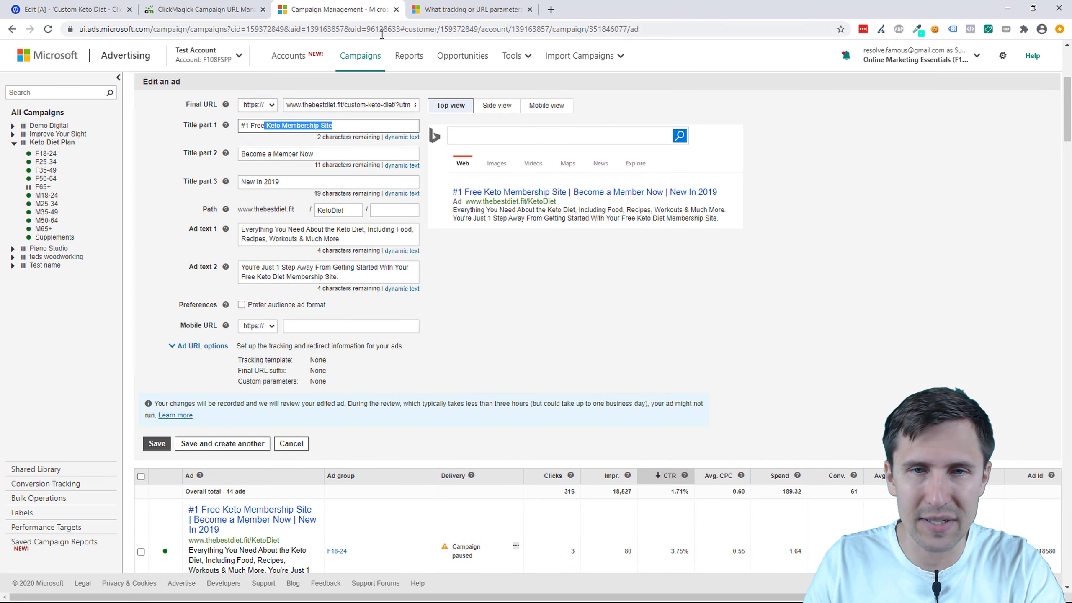
triple_click(313, 103)
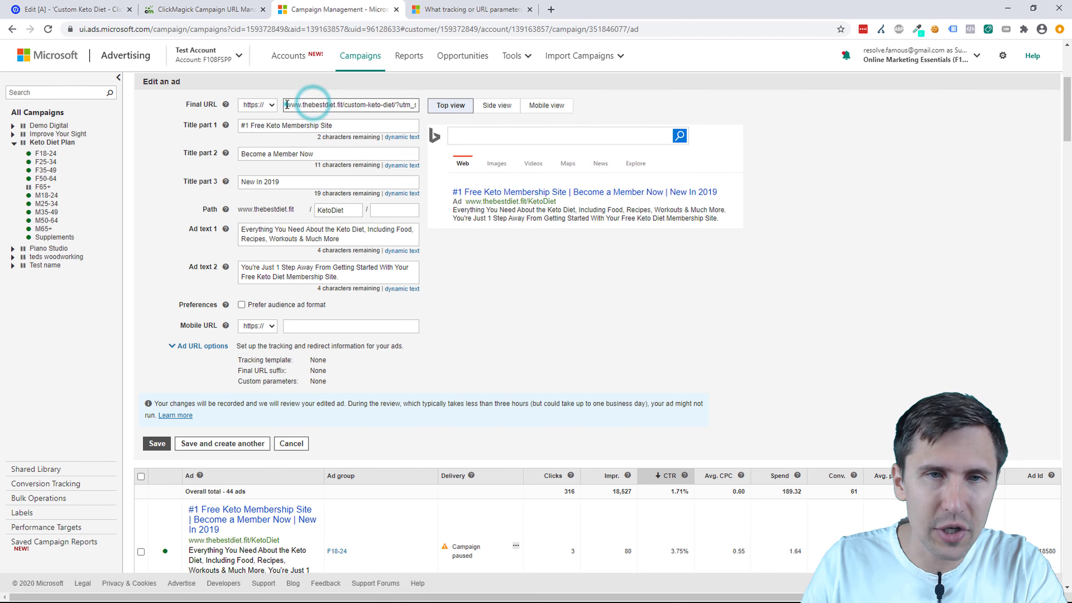
left_click_drag(428, 112, 453, 109)
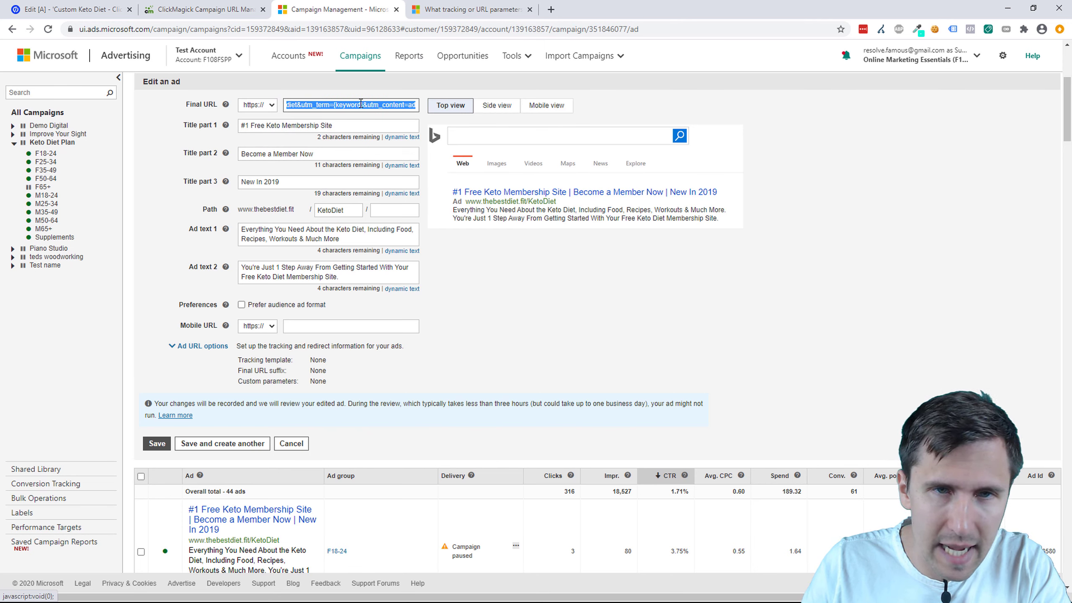
double_click(411, 104)
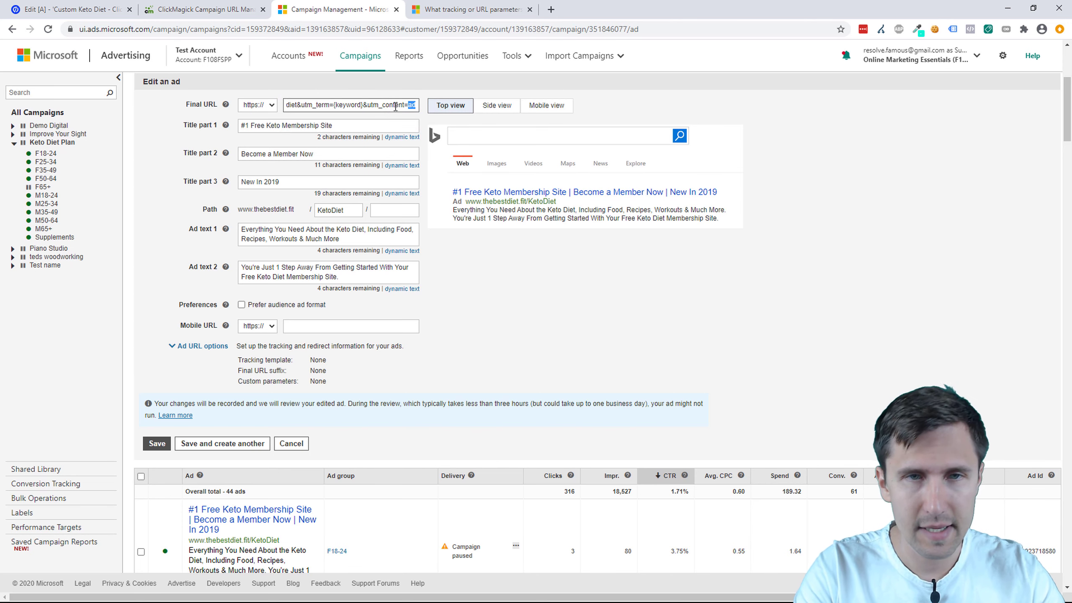
key("BackSpace")
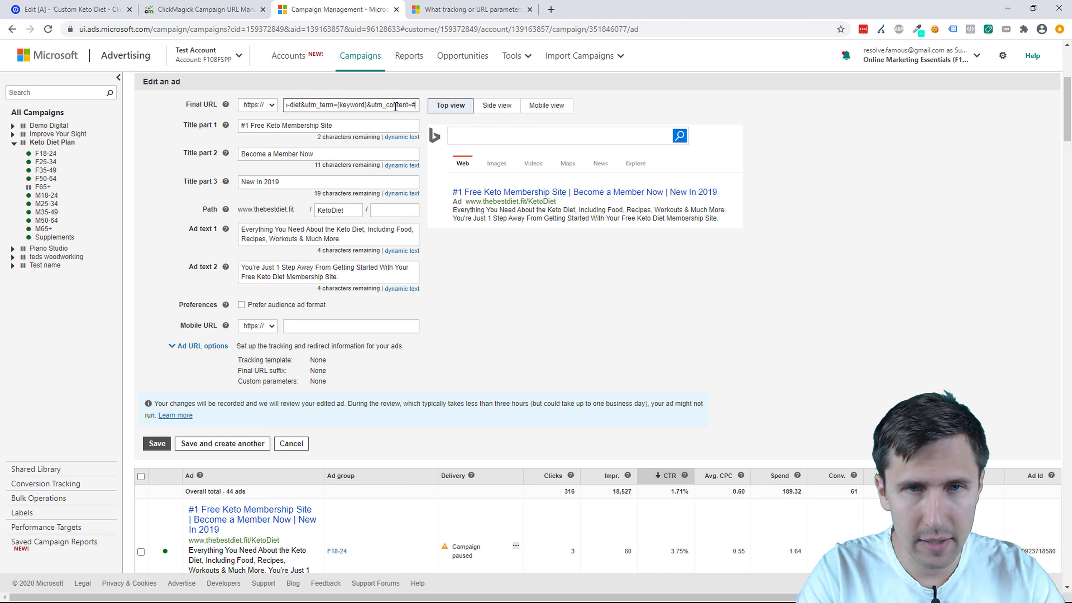
type("1freeketo")
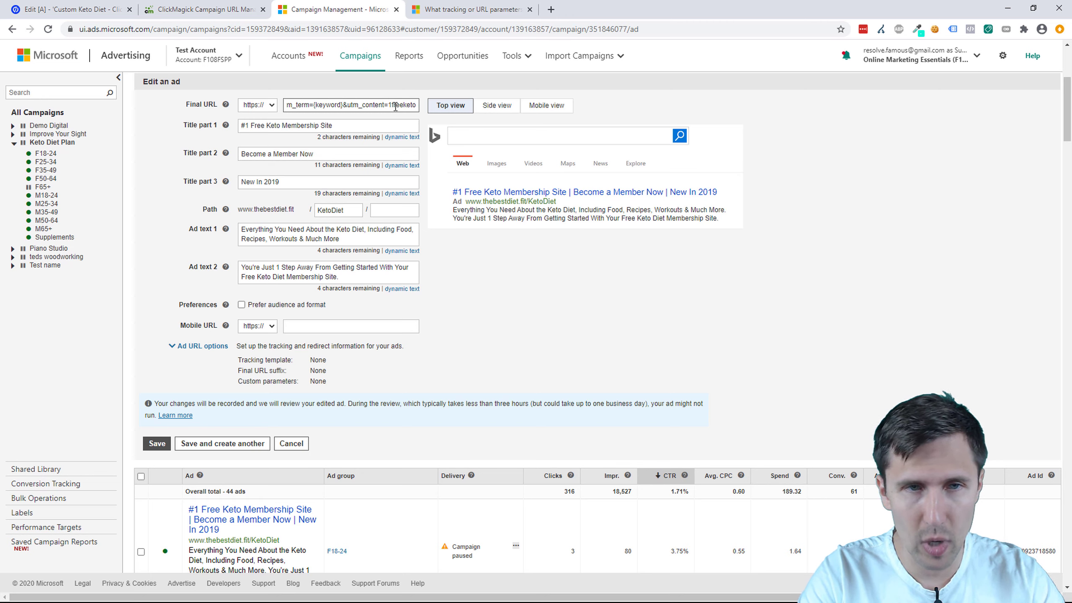
type("-become")
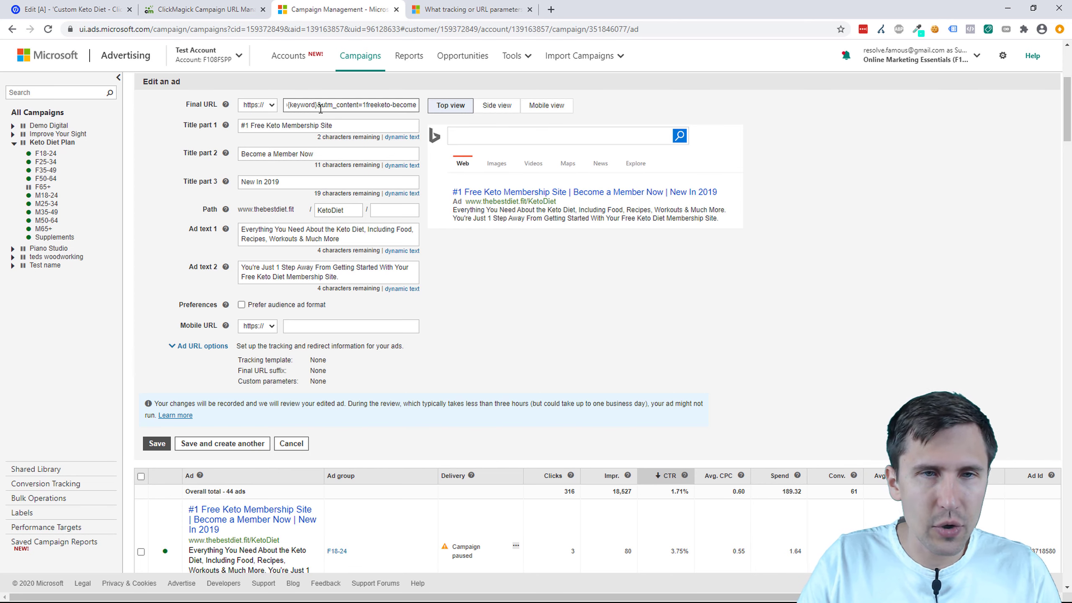
- Inspect the {keyword} value of utm_term in the ad's final URL
triple_click(300, 105)
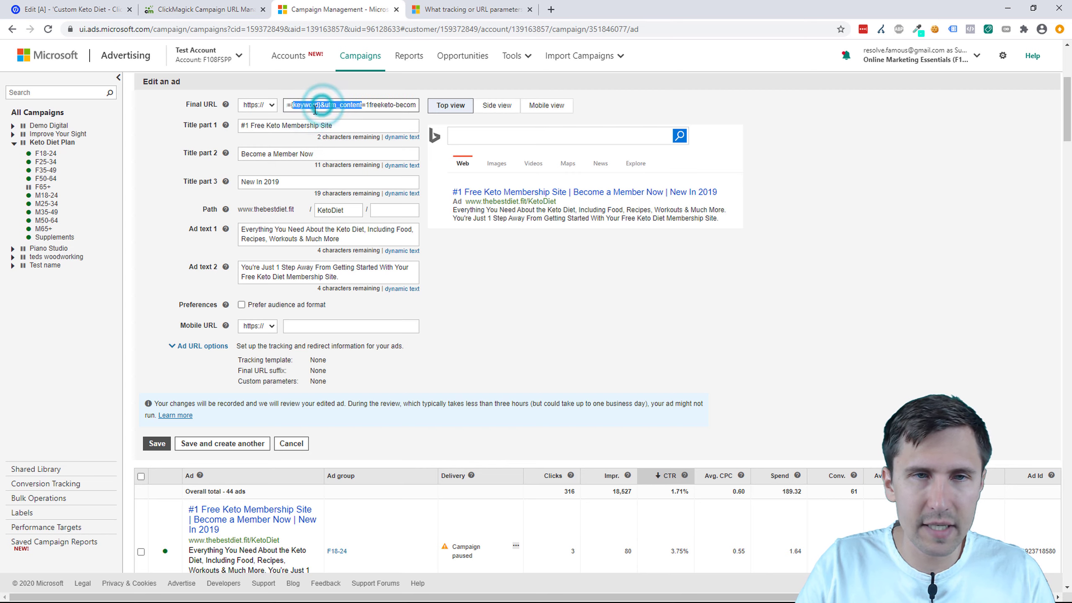
left_click(392, 105)
double_click(393, 105)
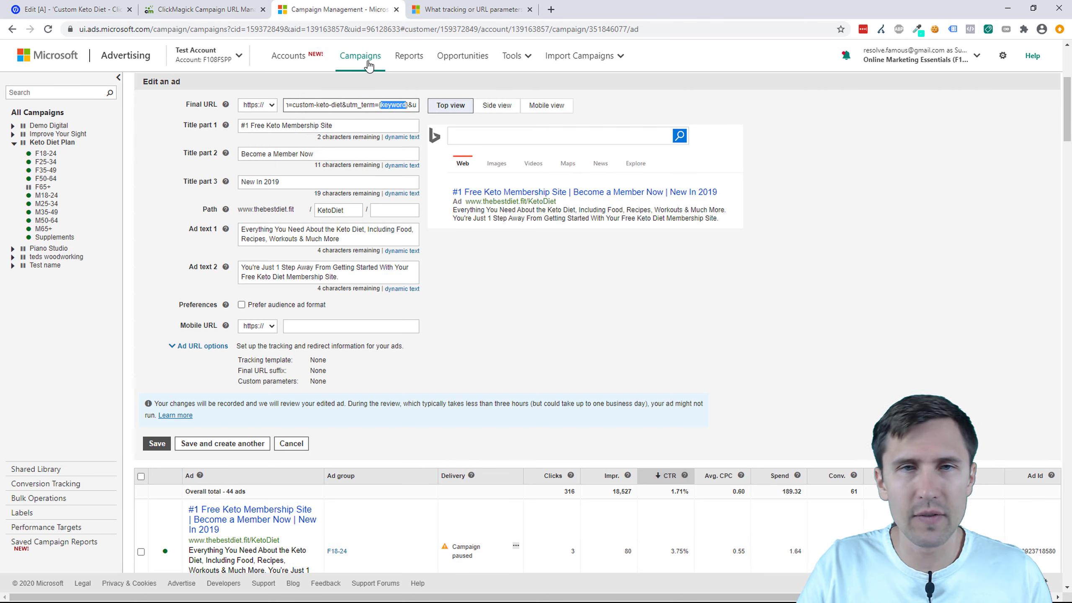
- Switch to the Microsoft Advertising help page on URL parameters and browse the parameters available for destination URLs, final URLs, tracking templates and custom parameters
left_click(458, 9)
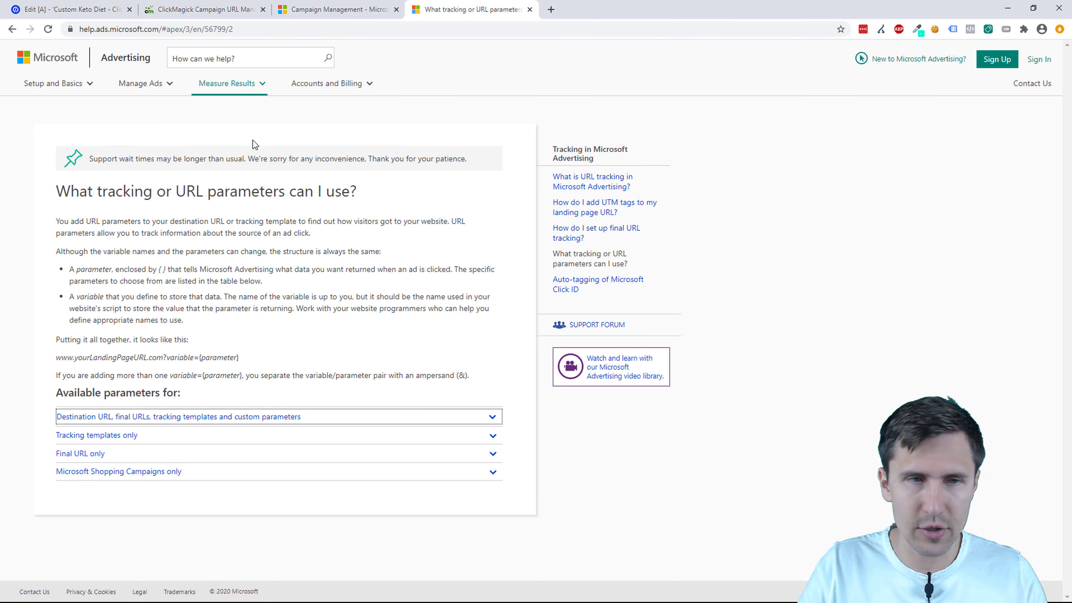
left_click(169, 419)
scroll(218, 380, "down", 1)
scroll(250, 417, "down", 3)
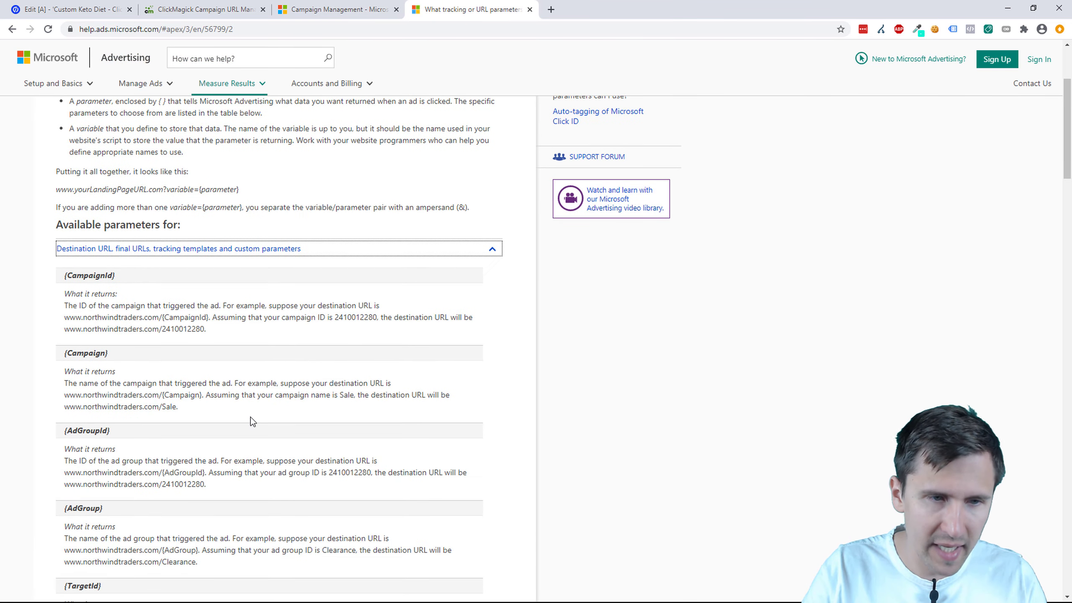
scroll(296, 413, "down", 8)
scroll(289, 404, "down", 12)
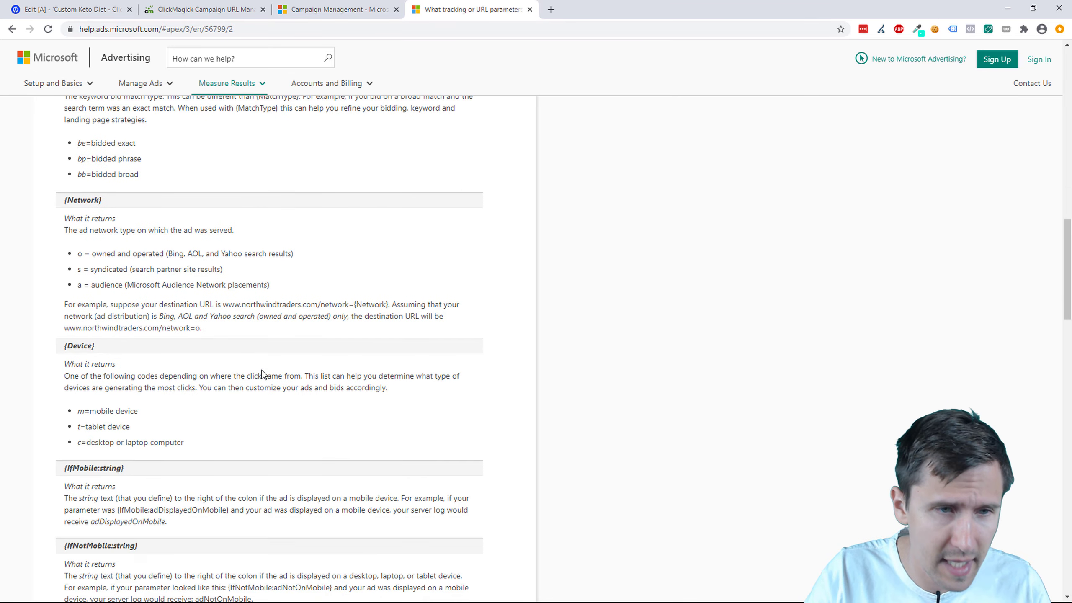
scroll(136, 370, "down", 12)
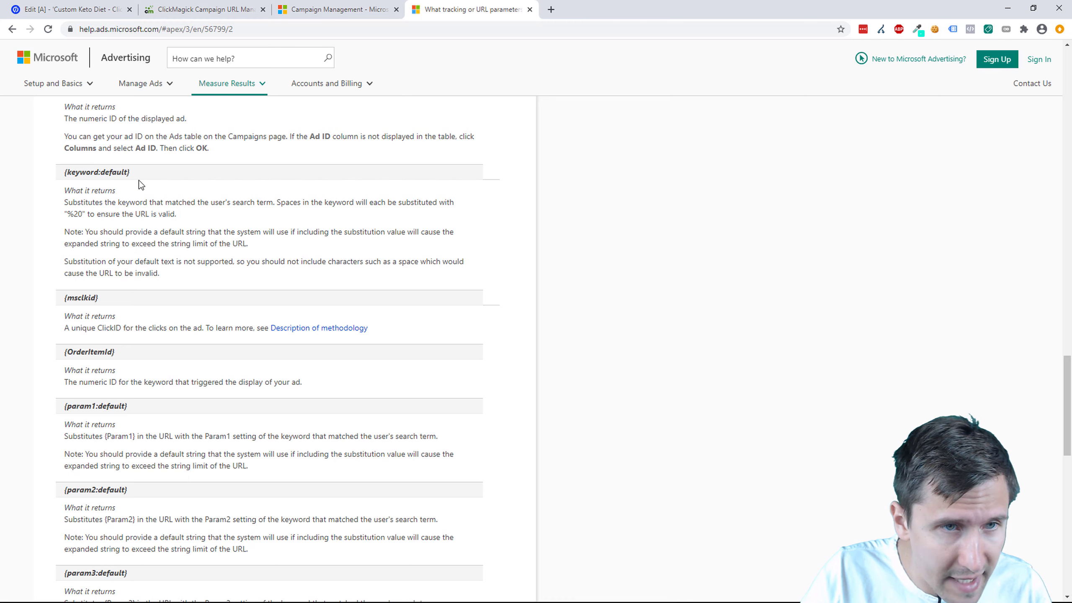
- Examine the {keyword:default} parameter entry on the help page
left_click_drag(141, 185, 137, 175)
left_click(100, 173)
scroll(130, 277, "down", 6)
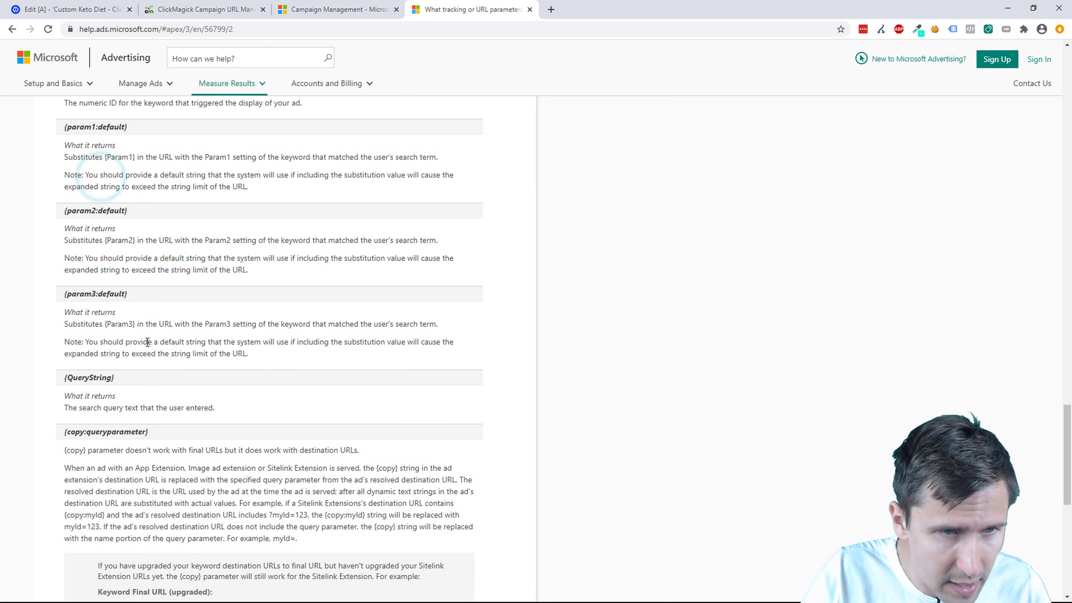
scroll(148, 342, "up", 6)
left_click_drag(135, 171, 63, 171)
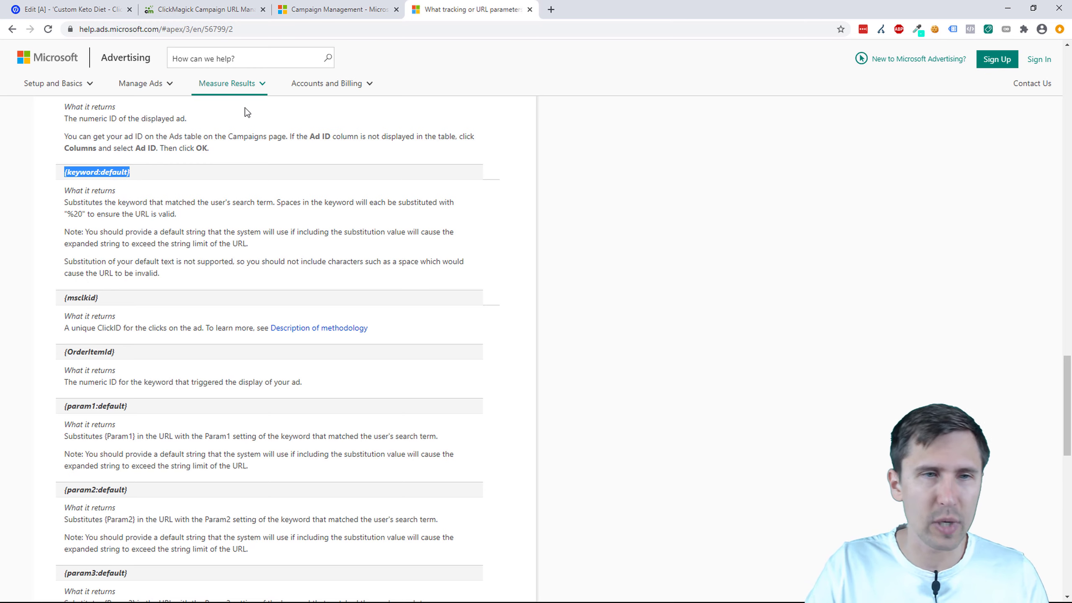
left_click(135, 172)
- Check the {keyword} placeholder in the ad's final URL and the Term filter options in ClickMagick's Campaign URL Manager
left_click(325, 16)
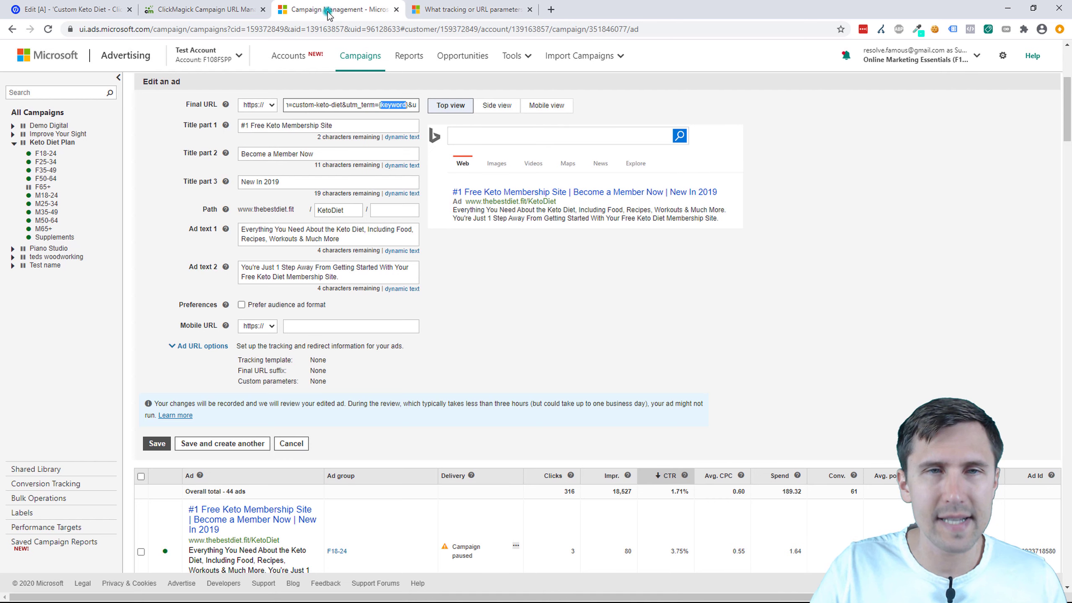
left_click(385, 105)
mouse_move(394, 104)
left_mouse_down()
mouse_move(384, 104)
mouse_move(426, 109)
mouse_move(408, 106)
left_mouse_up()
left_click(297, 103)
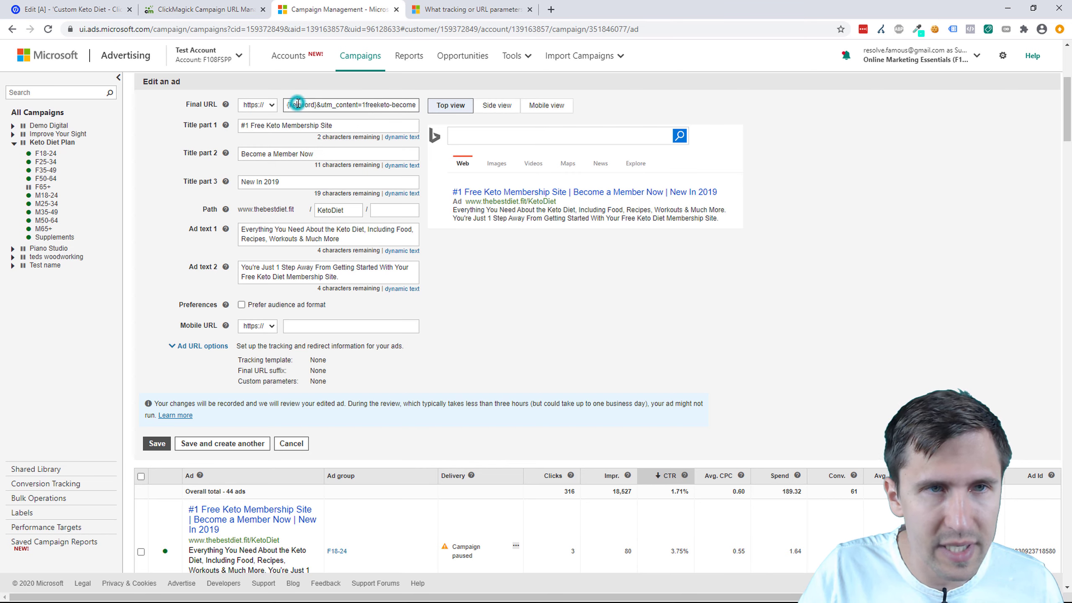
left_click(199, 9)
left_click(581, 164)
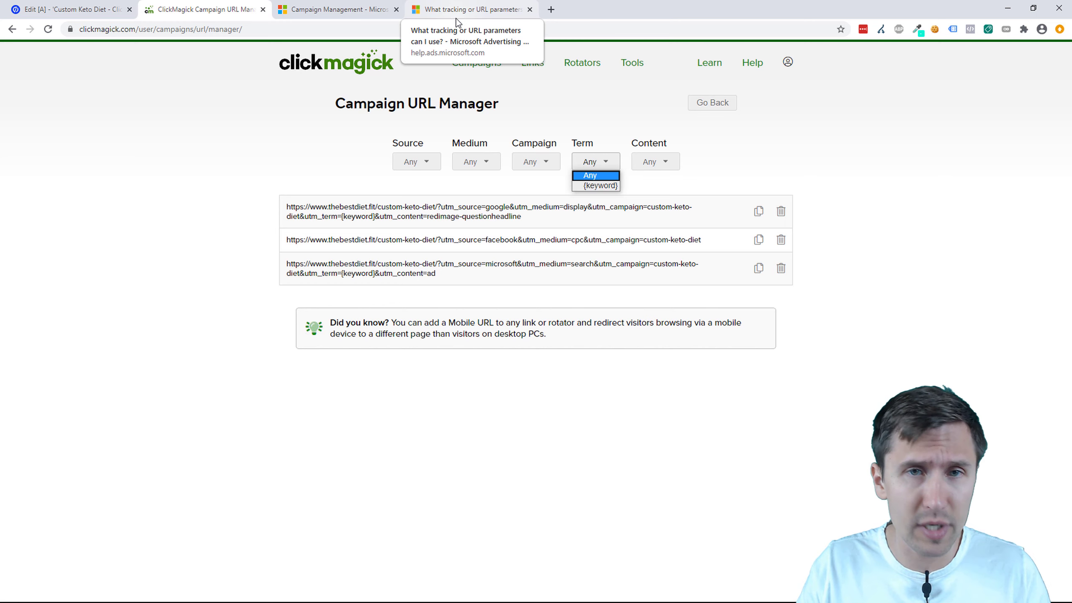
- Return to the URL parameters help page and examine the {CampaignId} entry and its example campaign ID
left_click(462, 6)
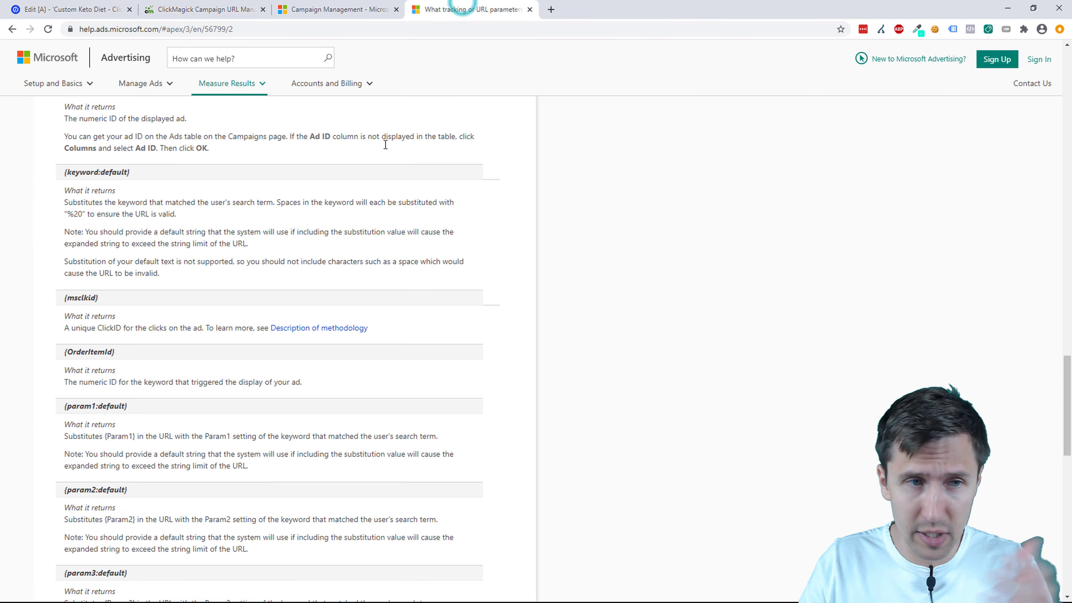
scroll(210, 487, "up", 7)
scroll(210, 488, "up", 10)
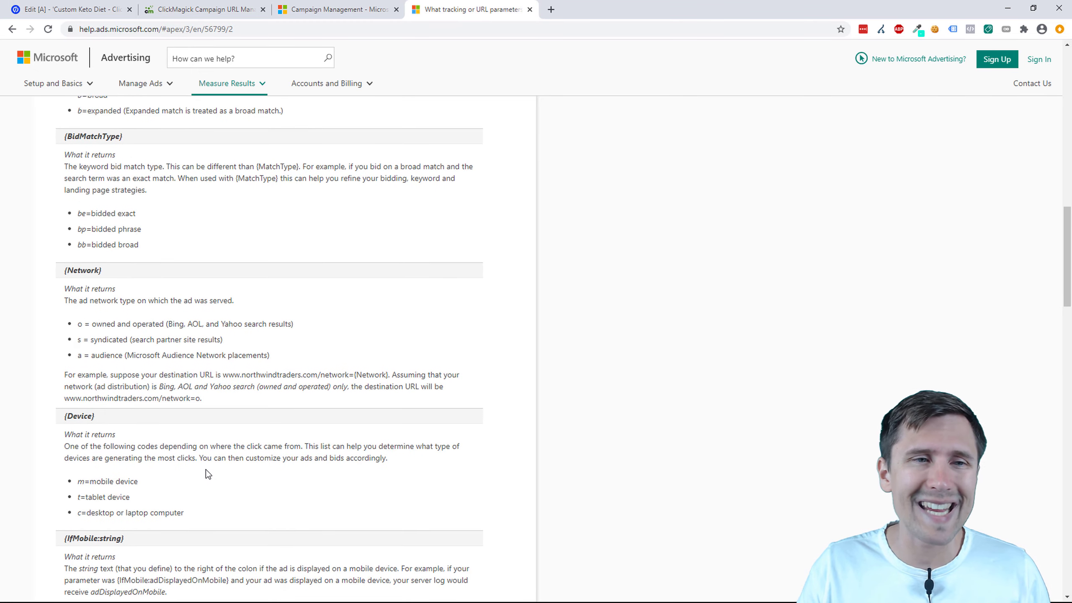
scroll(206, 469, "up", 12)
scroll(164, 439, "up", 1)
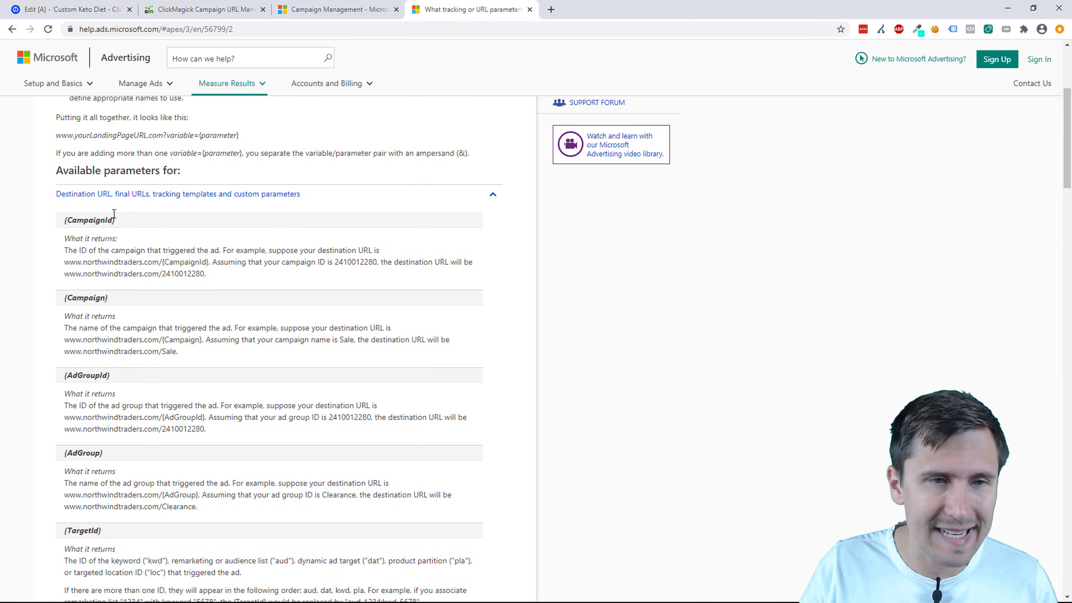
double_click(181, 273)
double_click(353, 262)
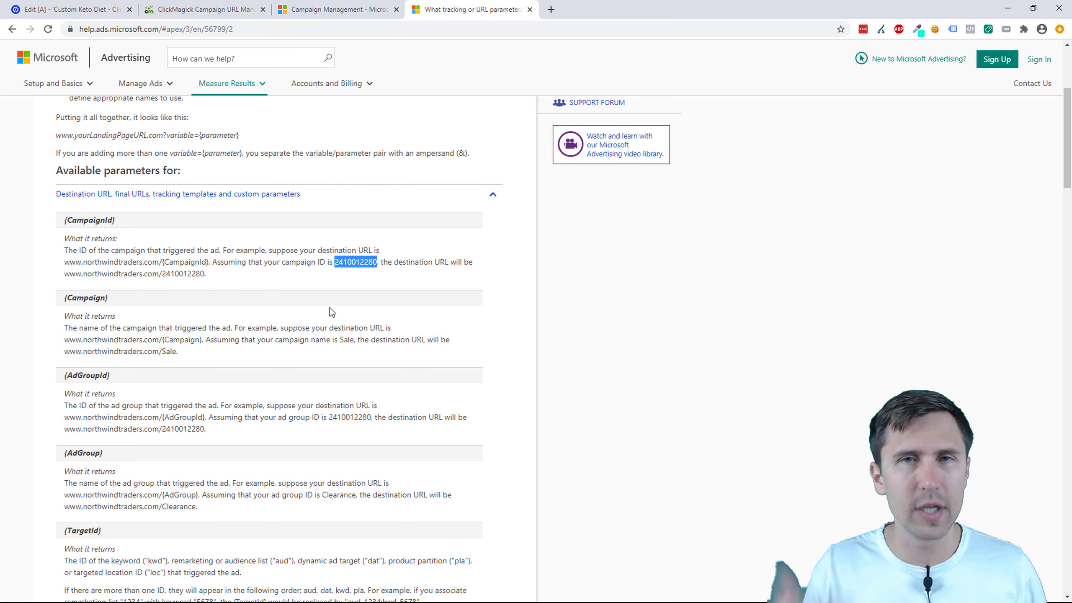
- Check the F18-24 ad's Ad Id in Microsoft Advertising and the Term filter options in ClickMagick's Campaign URL Manager
left_click(332, 5)
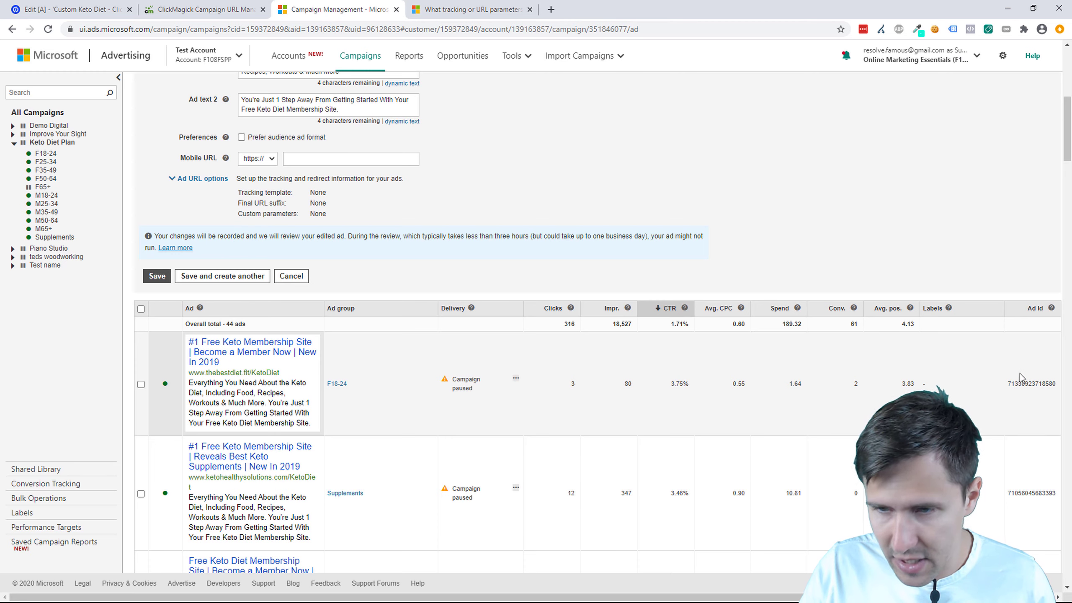
double_click(1028, 384)
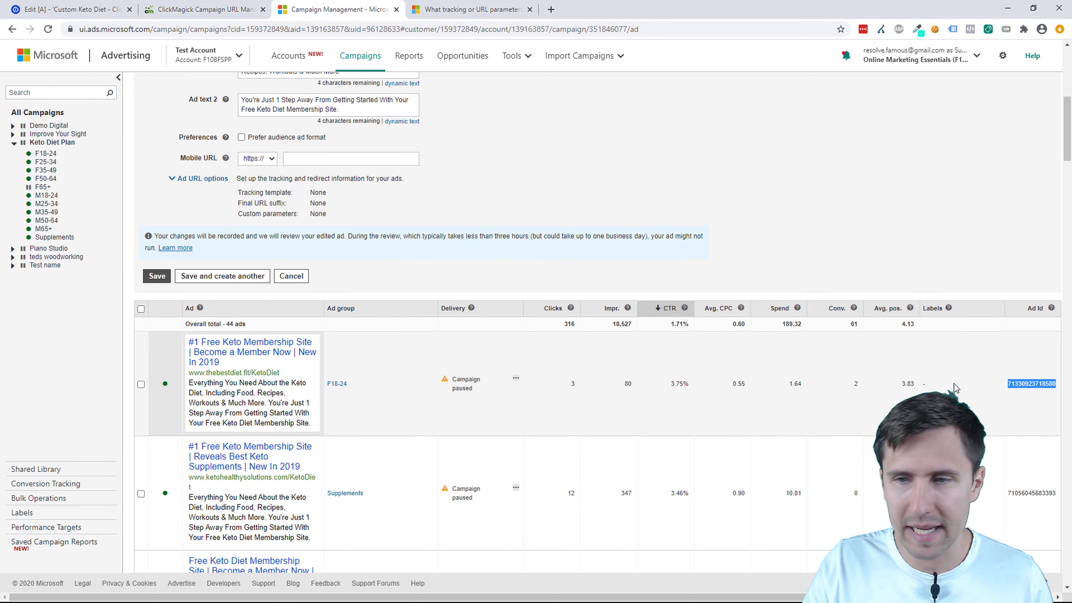
left_click(218, 9)
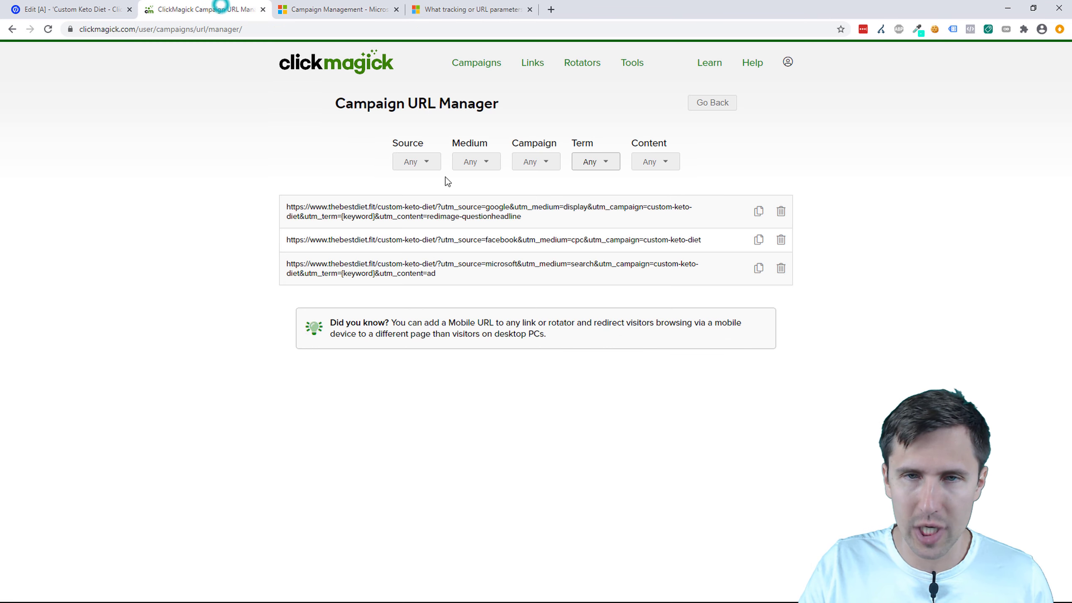
left_click(605, 162)
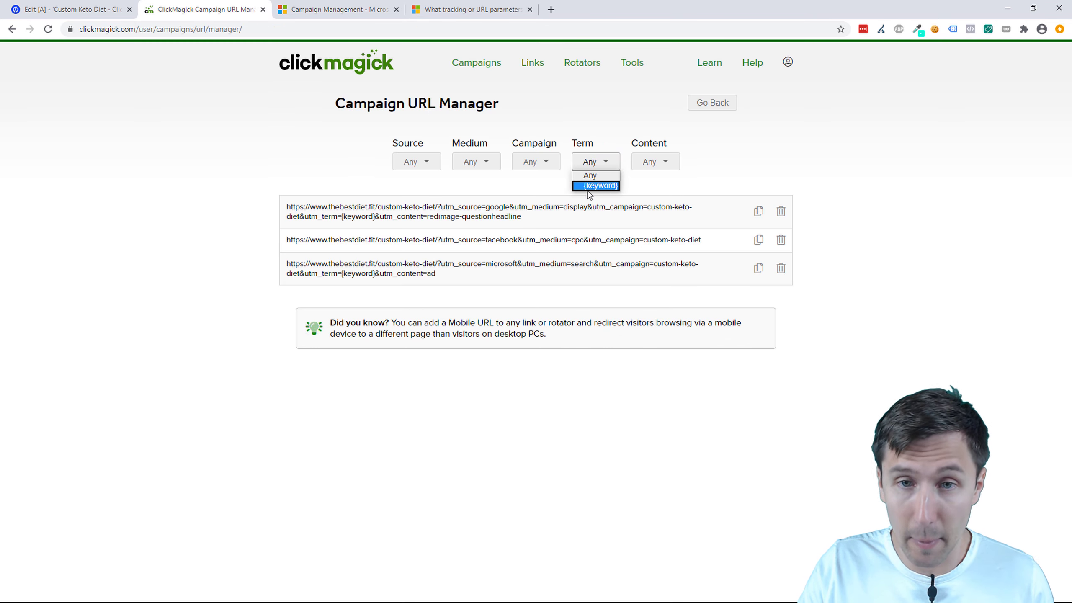
left_click(612, 119)
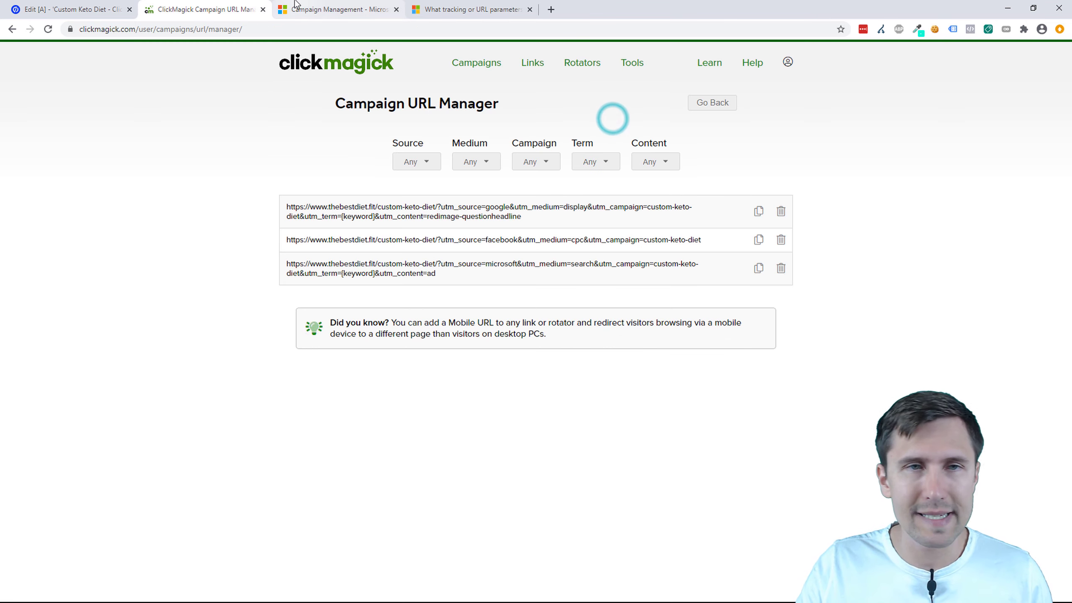
- Examine the {Campaign}, {AdGroupId} and {AdGroup} entries and the match type and network parameters on the Microsoft help page
left_click(325, 9)
left_click(473, 8)
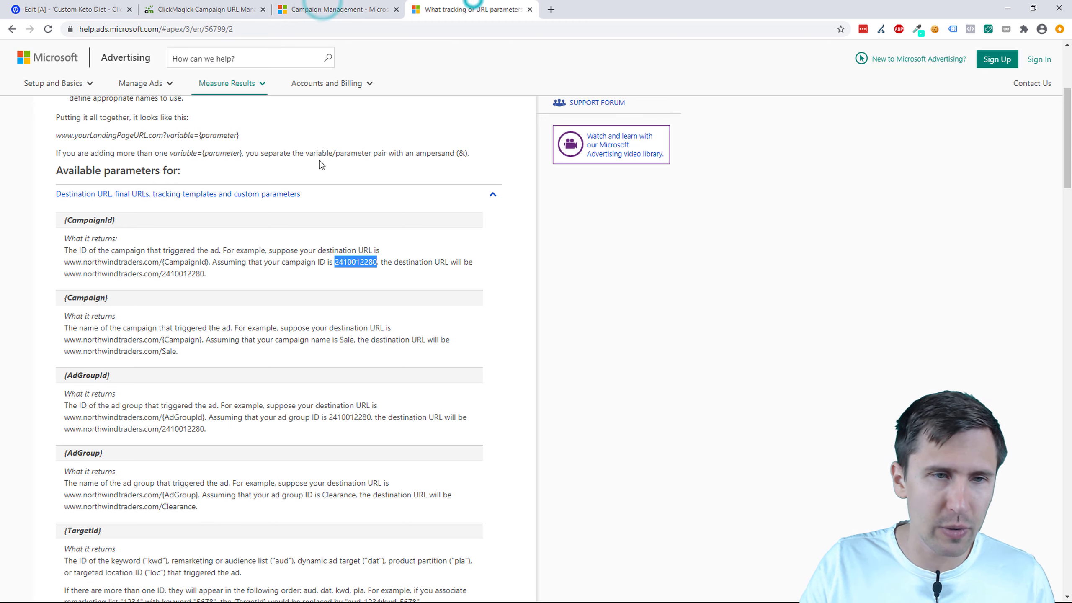
left_click(119, 293)
triple_click(65, 300)
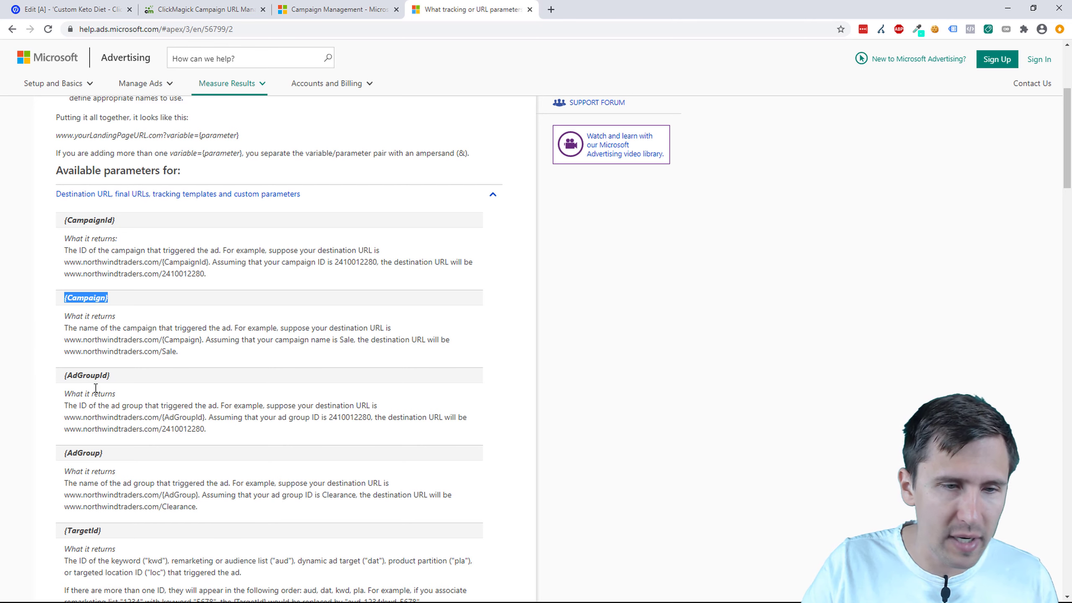
left_click_drag(114, 378, 60, 380)
left_click_drag(102, 450, 55, 455)
left_click(99, 453)
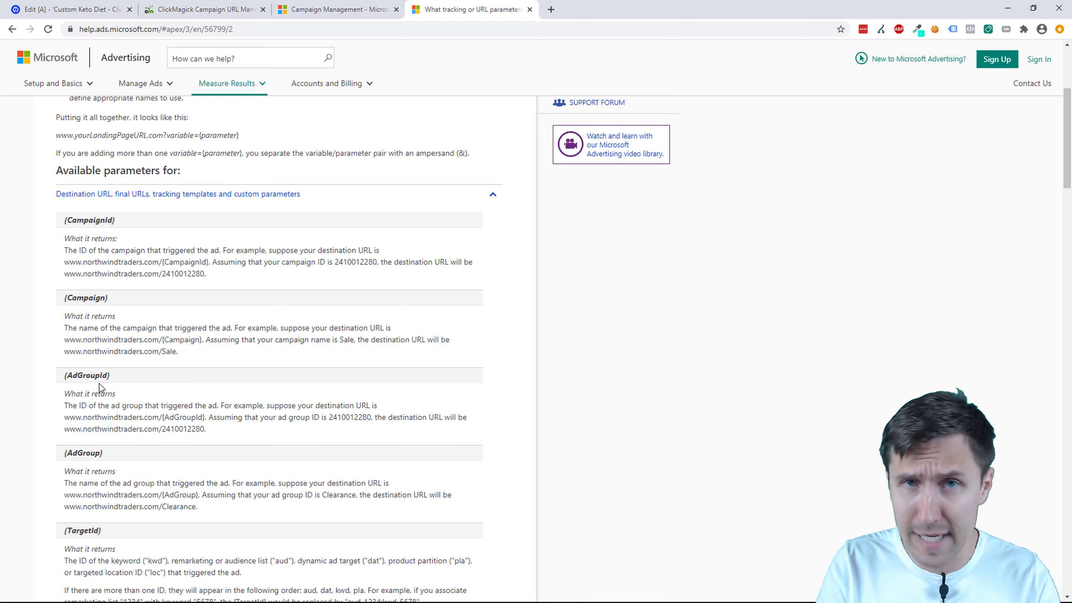
scroll(195, 442, "down", 10)
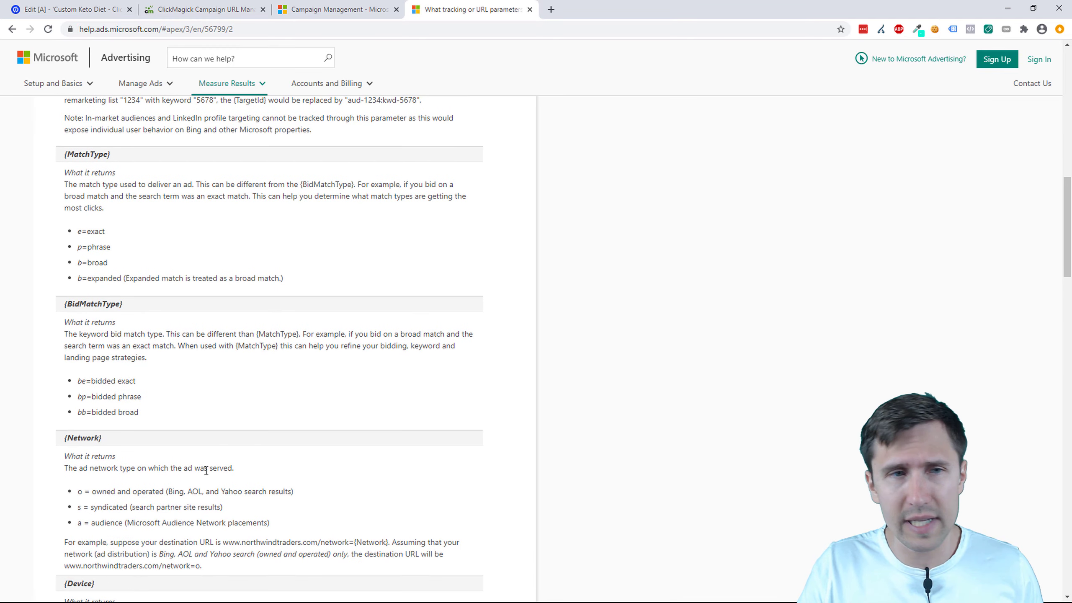
scroll(205, 468, "up", 10)
- Return to ClickMagick's Campaign URL Builder and enter {keyword}-{adid} as the utm_campaign value
left_click(317, 12)
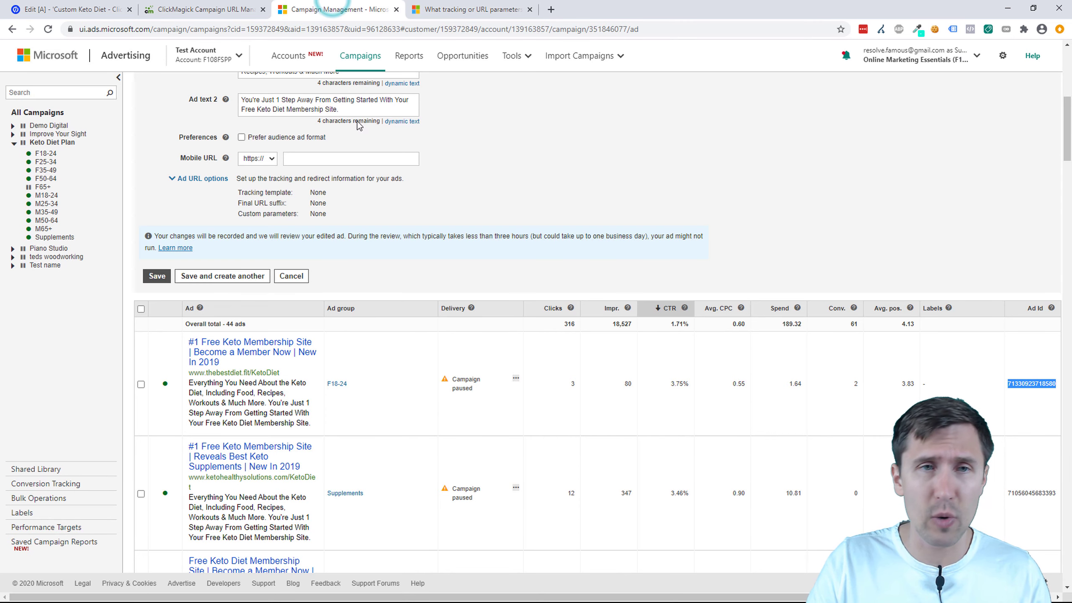
left_click(193, 9)
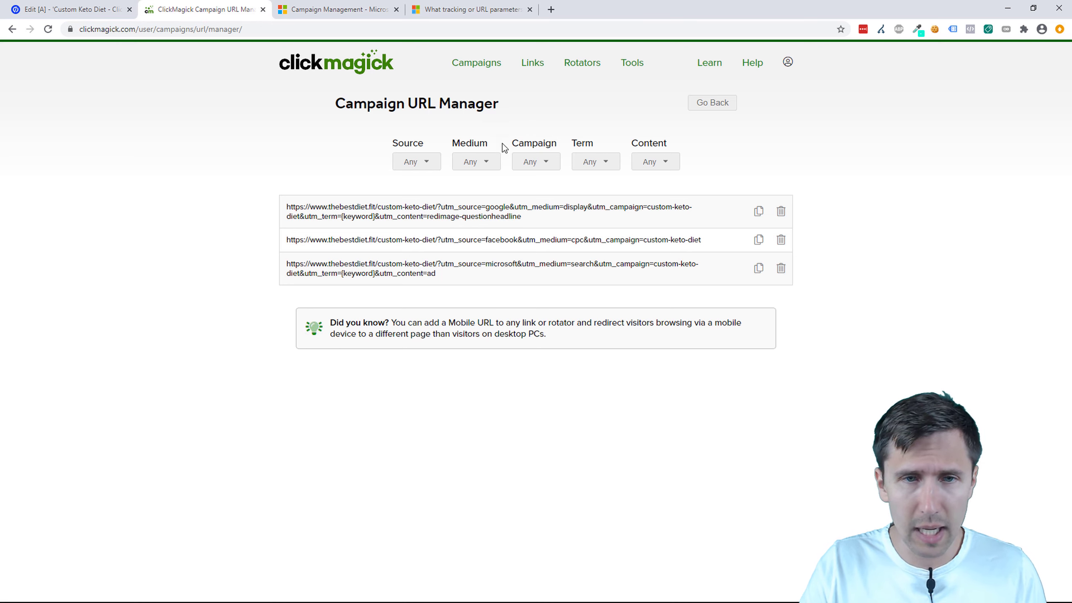
left_click(713, 105)
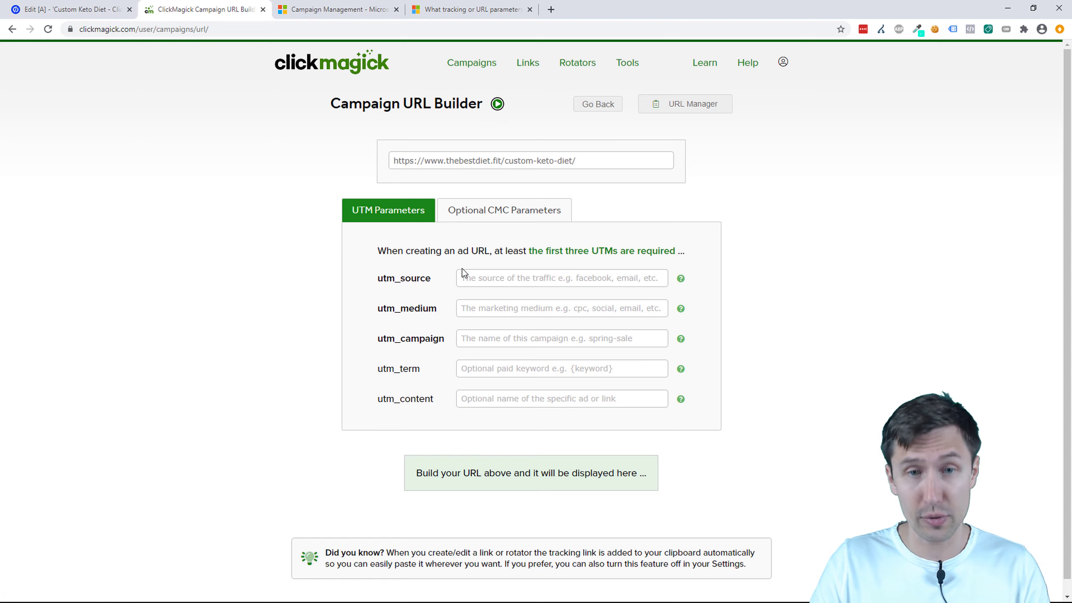
left_click(494, 342)
type("{keywor")
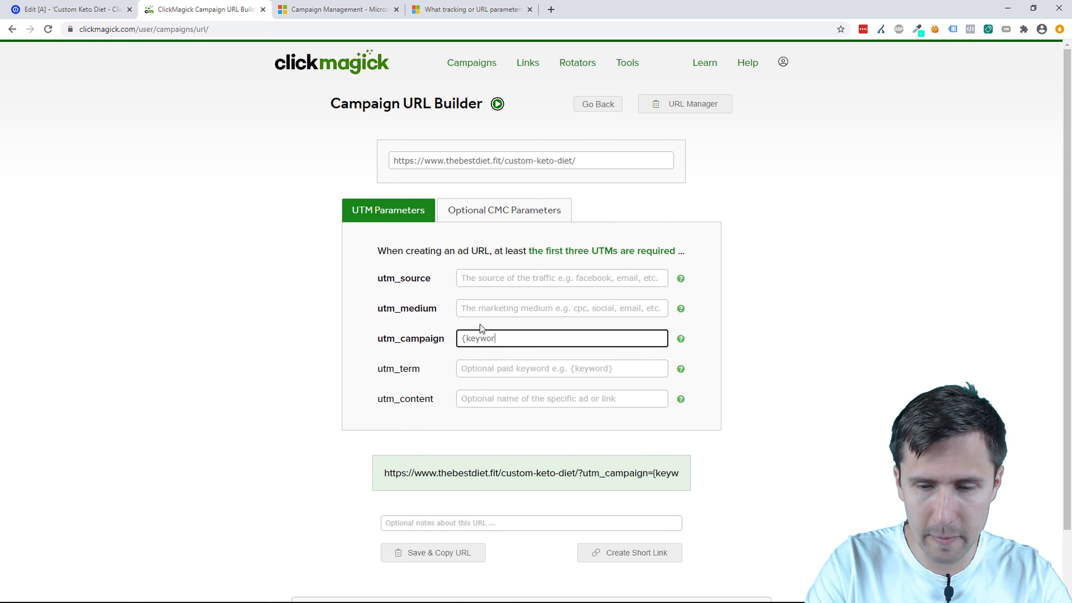
type("d}-{ad")
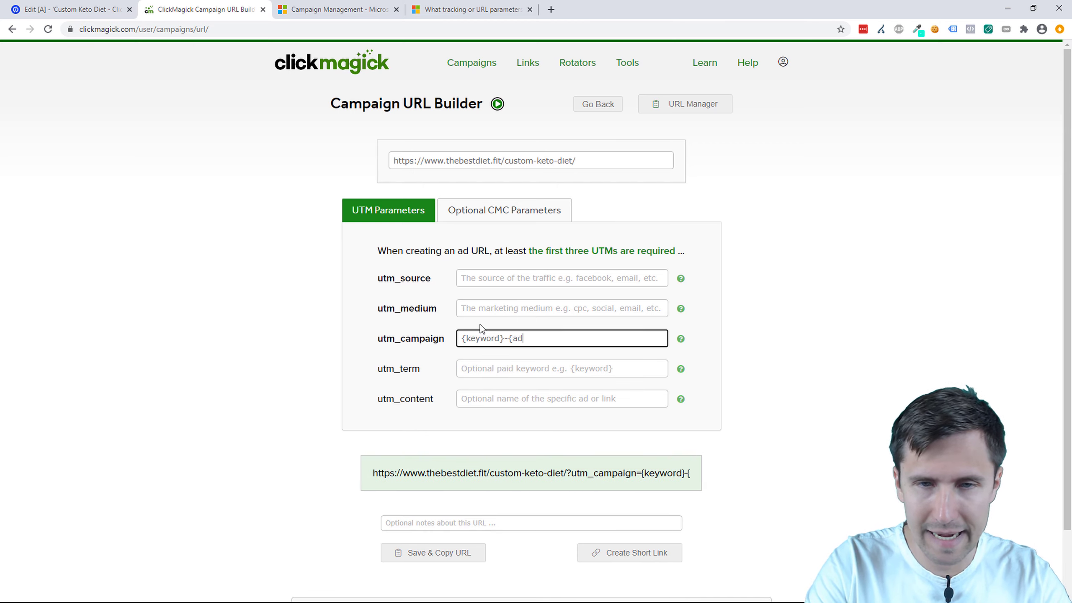
type("id}")
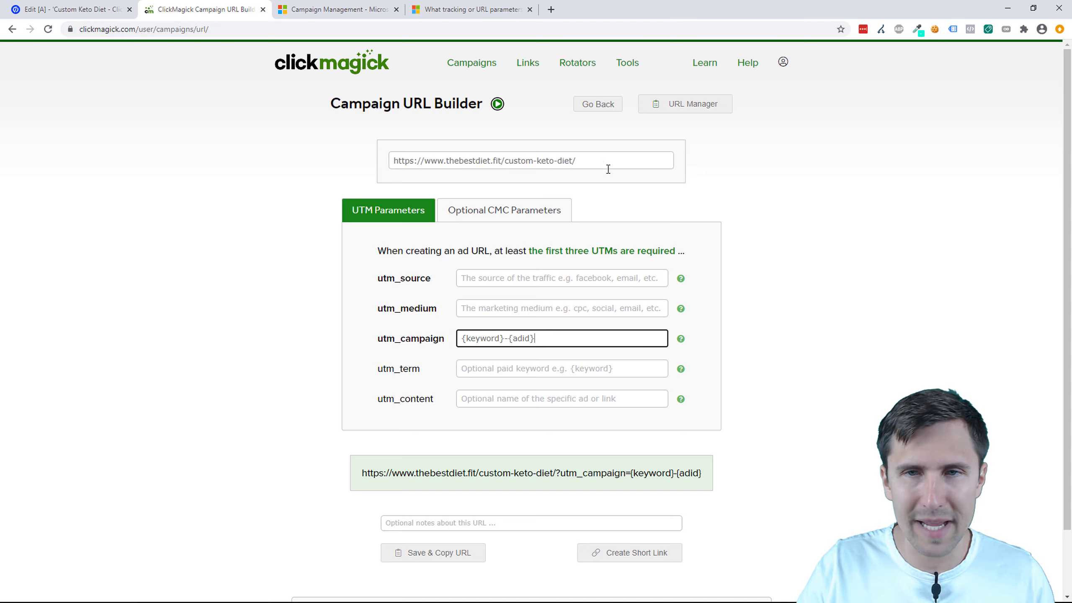
- Leave the URL builder for the Campaigns report and view the options of its Campaign filter
left_click(598, 105)
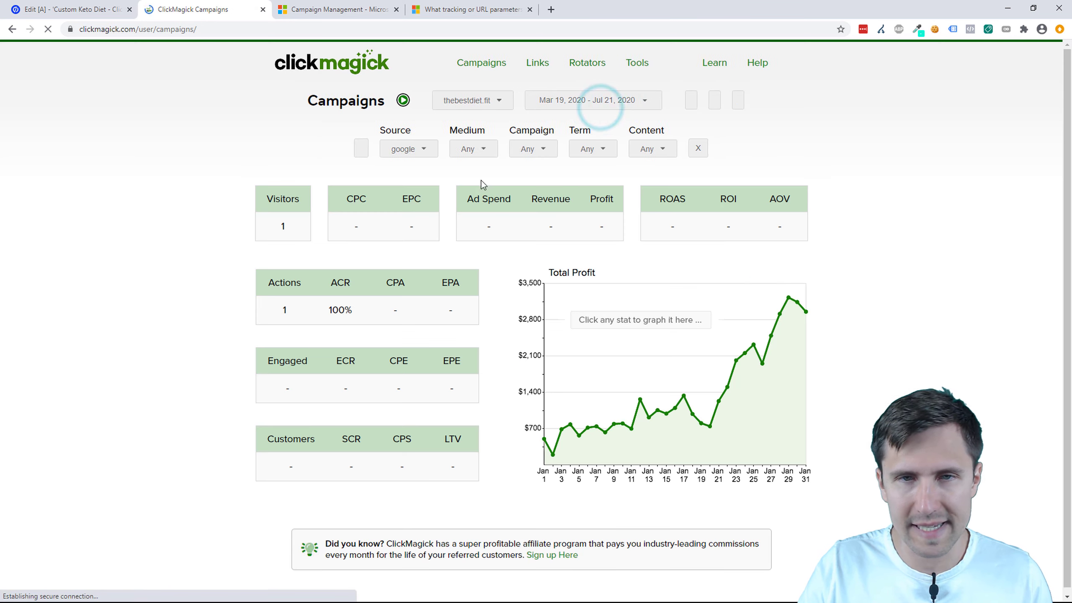
left_click(537, 147)
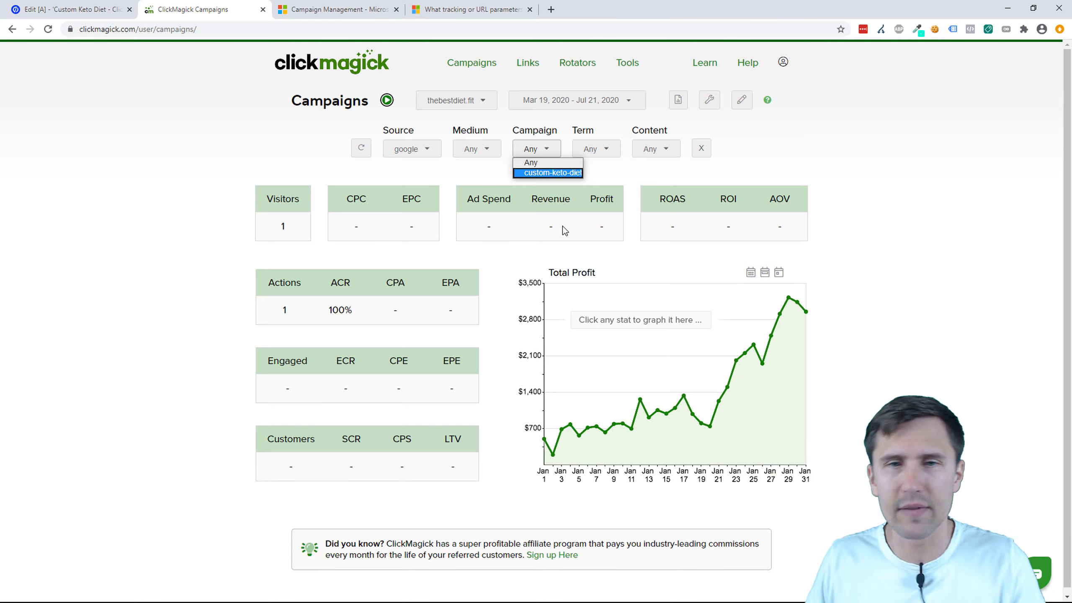
- Switch to Microsoft Advertising and inspect the {keyword} and utm_content parts of the edited ad's final URL
left_click(314, 9)
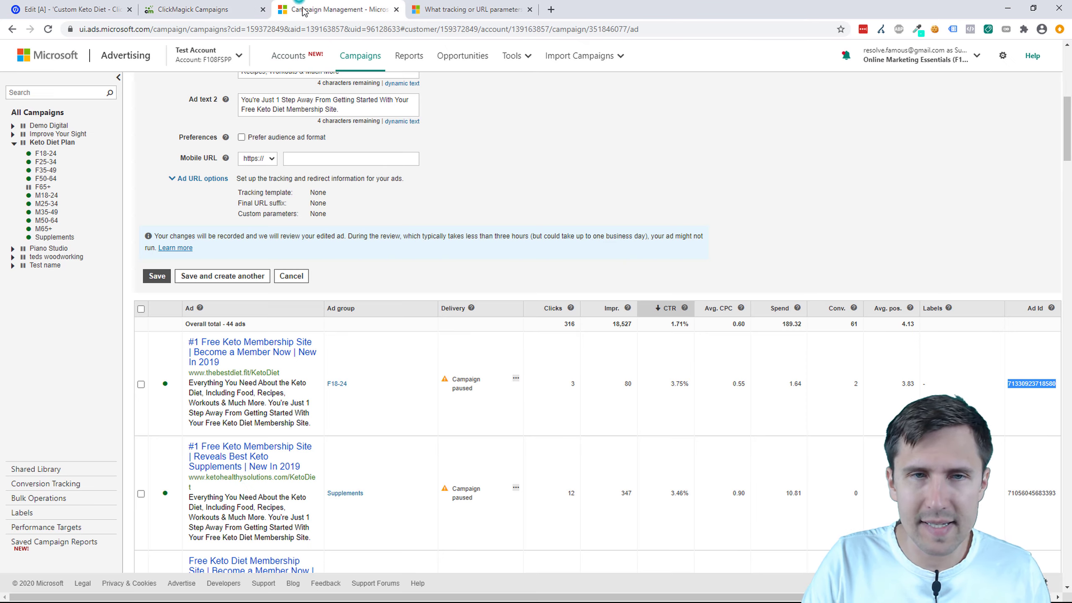
scroll(367, 189, "up", 8)
triple_click(330, 272)
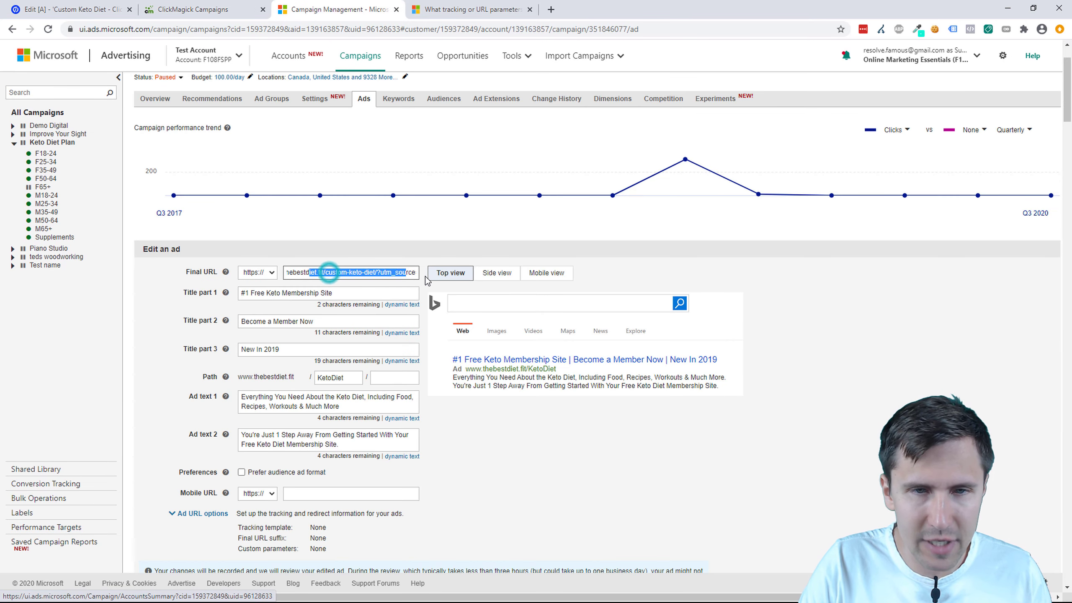
left_click(346, 273)
left_click(298, 274)
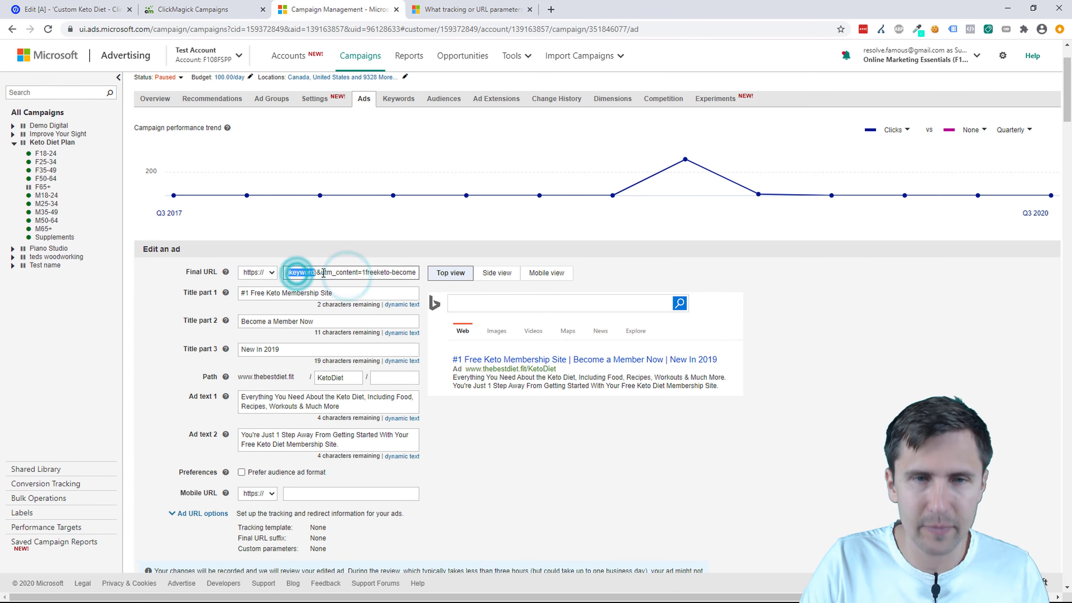
left_click(317, 271)
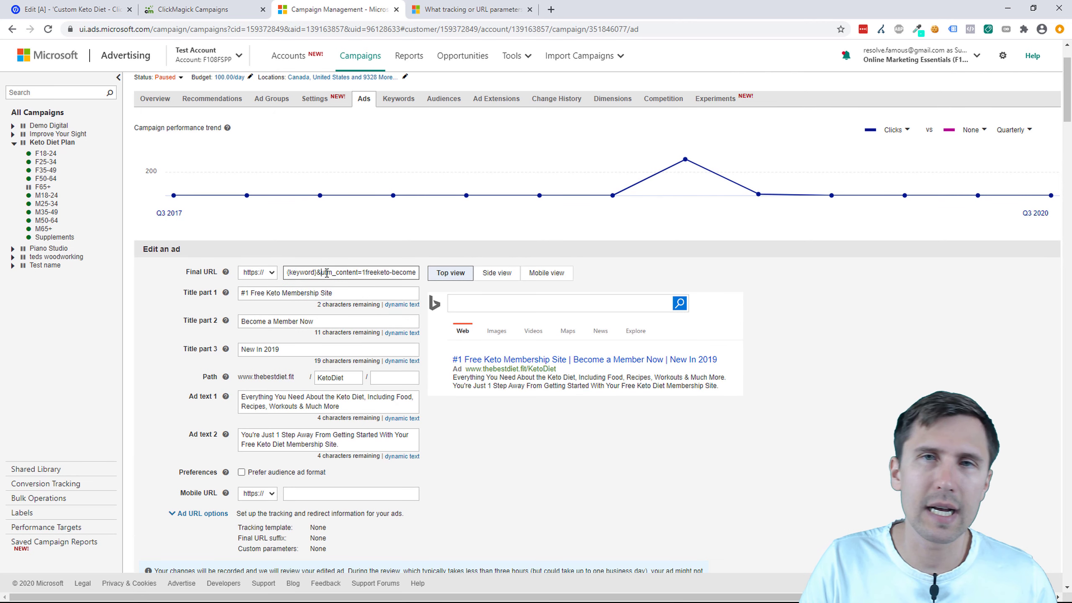